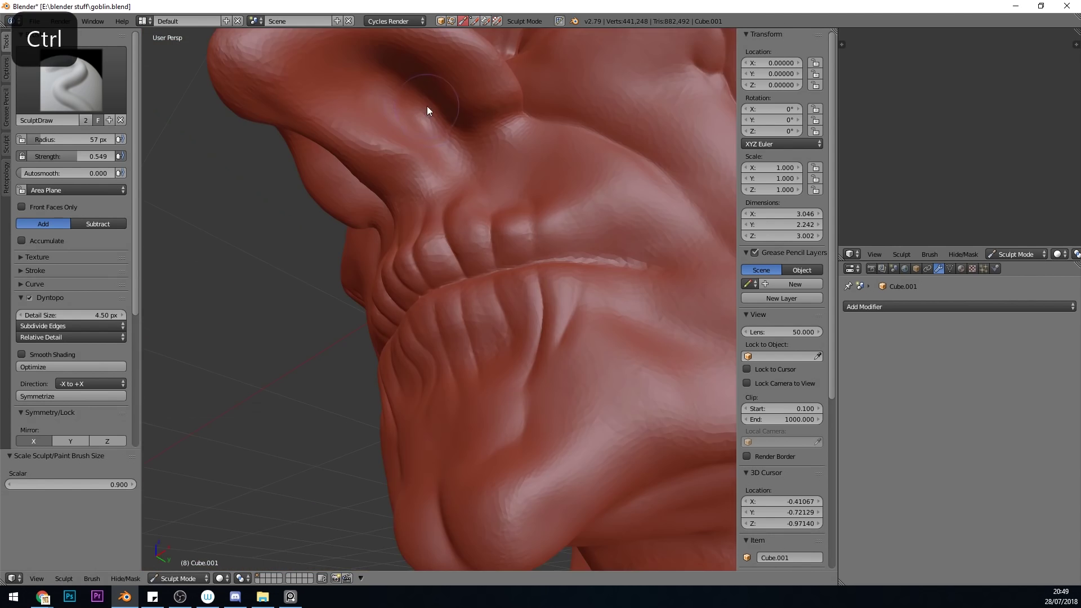
Carve a circular groove into the goblin's earlobe with the Crease brush
scroll(492, 373, down, 5)
scroll(385, 266, up, 5)
mouse_move(492, 373)
middle_down()
mouse_move(385, 266)
mouse_move(514, 153)
mouse_move(596, 198)
middle_up()
scroll(385, 266, up, 6)
key(shift+c)
drag(442, 212, 245, 359)
scroll(246, 360, down, 8)
mouse_move(246, 359)
middle_down()
mouse_move(477, 377)
mouse_move(441, 390)
middle_up()
scroll(476, 377, up, 7)
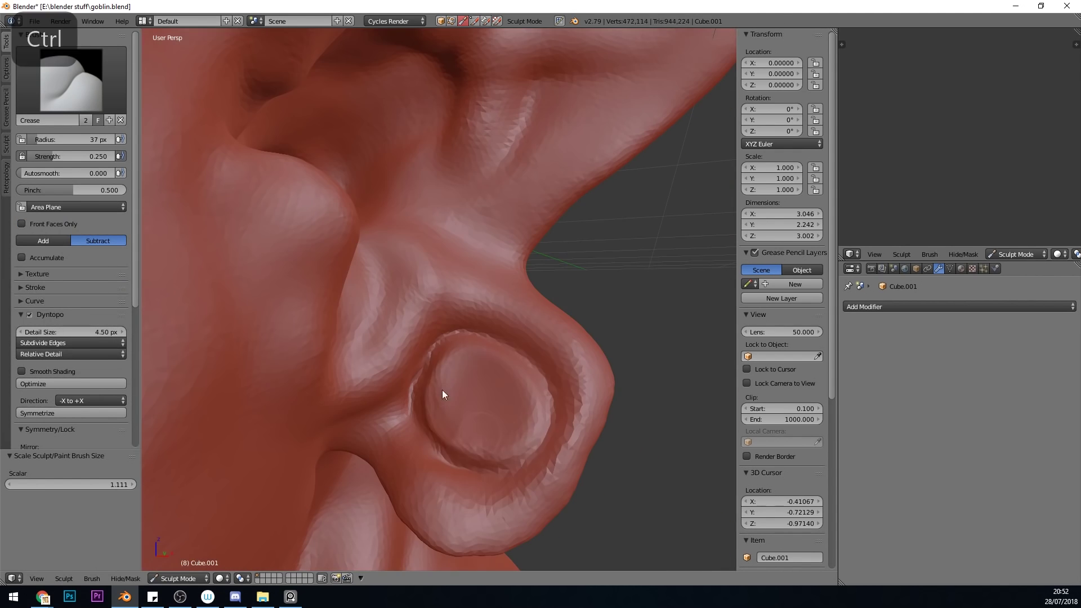
ctrl+drag(442, 390, 524, 360)
Refine the forms around the goblin's ear with the SculptDraw and Crease brushes, enlarging the brush
scroll(552, 286, down, 5)
mouse_move(552, 286)
middle_down()
mouse_move(337, 281)
mouse_move(507, 282)
middle_up()
key(bracketright)
key(bracketright)
key(bracketright)
key(bracketright)
scroll(409, 276, up, 6)
key(x)
mouse_move(408, 276)
middle_down()
mouse_move(370, 206)
mouse_move(477, 225)
middle_up()
scroll(453, 277, down, 3)
key(shift+c)
scroll(454, 277, up, 4)
key(x)
key(shift+c)
scroll(497, 370, down, 8)
middle_drag(450, 338, 497, 369)
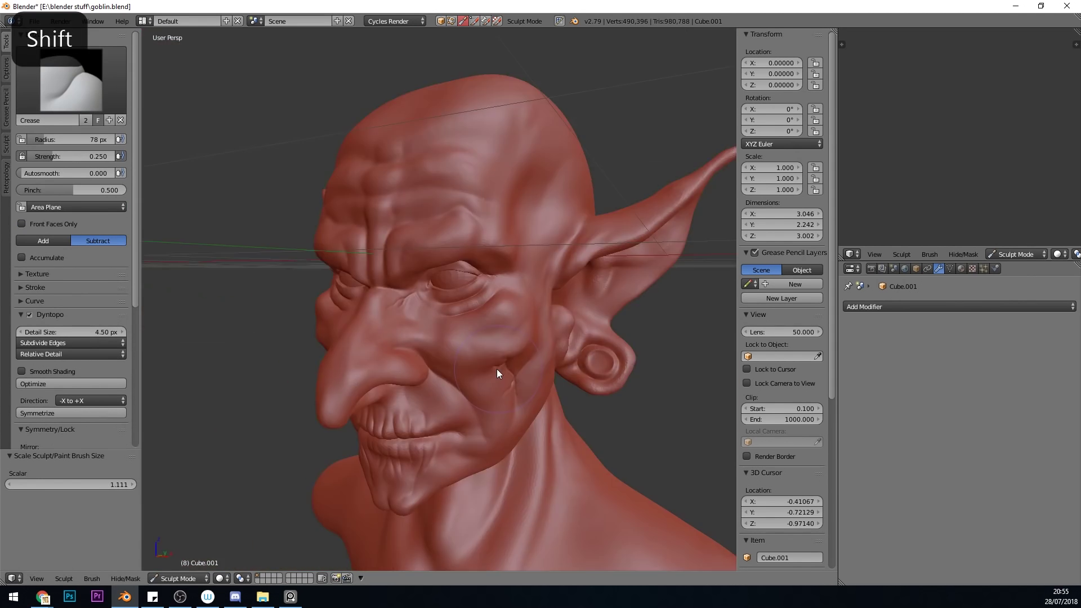
Sculpt finer details on the goblin's head with a smaller Crease brush
scroll(441, 383, up, 6)
key(bracketleft)
key(bracketleft)
key(bracketleft)
key(bracketleft)
scroll(442, 383, up, 3)
drag(628, 265, 648, 411)
mouse_move(541, 156)
shift+middle_down()
mouse_move(401, 279)
mouse_move(444, 254)
mouse_move(448, 341)
mouse_move(517, 316)
mouse_move(481, 371)
shift+middle_up()
scroll(448, 340, down, 5)
scroll(448, 340, up, 5)
scroll(481, 371, down, 3)
ctrl+drag(445, 282, 481, 371)
mouse_move(481, 371)
shift+middle_down()
mouse_move(366, 378)
mouse_move(452, 295)
mouse_move(468, 352)
mouse_move(338, 316)
shift+middle_up()
Adjust the goblin head's shapes with the Grab brush, alternating with Crease strokes at a smaller brush size
key(g)
key(bracketright)
mouse_move(338, 315)
ctrl+middle_down()
mouse_move(308, 234)
mouse_move(583, 345)
mouse_move(456, 394)
mouse_move(515, 209)
mouse_move(498, 228)
mouse_move(485, 380)
mouse_move(617, 476)
mouse_move(594, 366)
mouse_move(502, 400)
mouse_move(522, 422)
mouse_move(521, 333)
ctrl+middle_up()
key(shift+c)
scroll(519, 369, down, 4)
key(bracketleft)
key(bracketleft)
key(bracketleft)
key(bracketleft)
key(bracketleft)
key(bracketleft)
key(bracketleft)
key(bracketleft)
scroll(593, 366, down, 4)
scroll(503, 400, up, 6)
key(bracketright)
scroll(503, 400, down, 6)
key(g)
scroll(379, 285, up, 4)
mouse_move(379, 285)
ctrl+middle_down()
mouse_move(498, 402)
mouse_move(516, 292)
mouse_move(575, 393)
mouse_move(483, 379)
mouse_move(492, 259)
mouse_move(480, 336)
ctrl+middle_up()
Return to the Crease brush on the goblin and reduce its size strongly for fine detail
key(shift+c)
key(bracketleft)
key(bracketleft)
key(bracketleft)
key(bracketleft)
key(bracketleft)
key(bracketleft)
key(bracketleft)
key(bracketleft)
key(bracketleft)
key(bracketleft)
key(bracketleft)
key(bracketleft)
key(bracketleft)
key(bracketleft)
key(bracketleft)
key(bracketleft)
key(bracketleft)
key(bracketleft)
scroll(574, 393, down, 5)
click(61, 353)
click(57, 320)
click(59, 396)
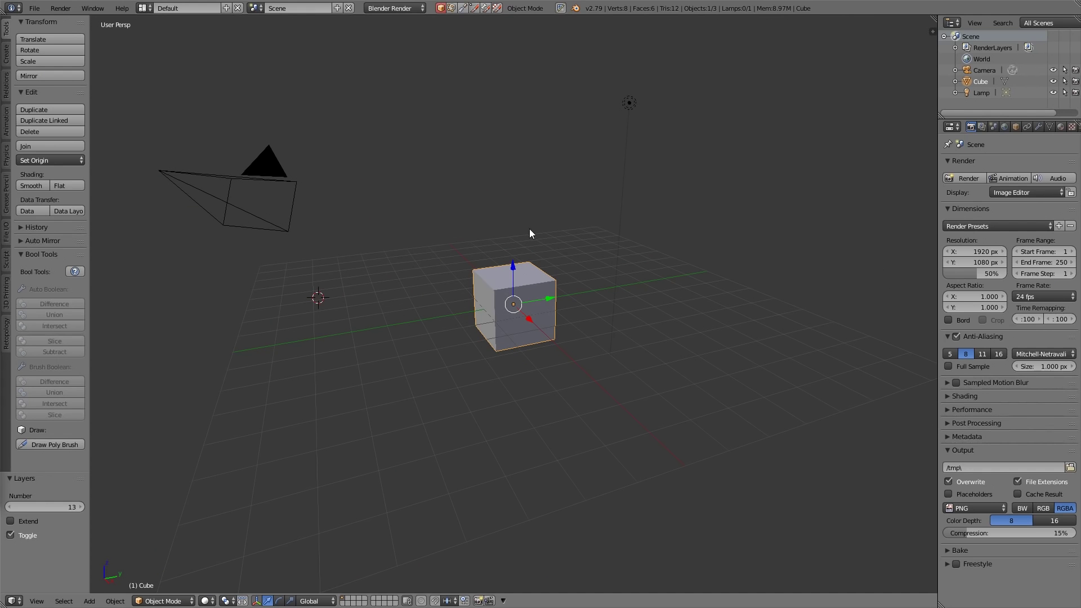
Delete the default lamp and camera from the new scene
right_click(628, 104)
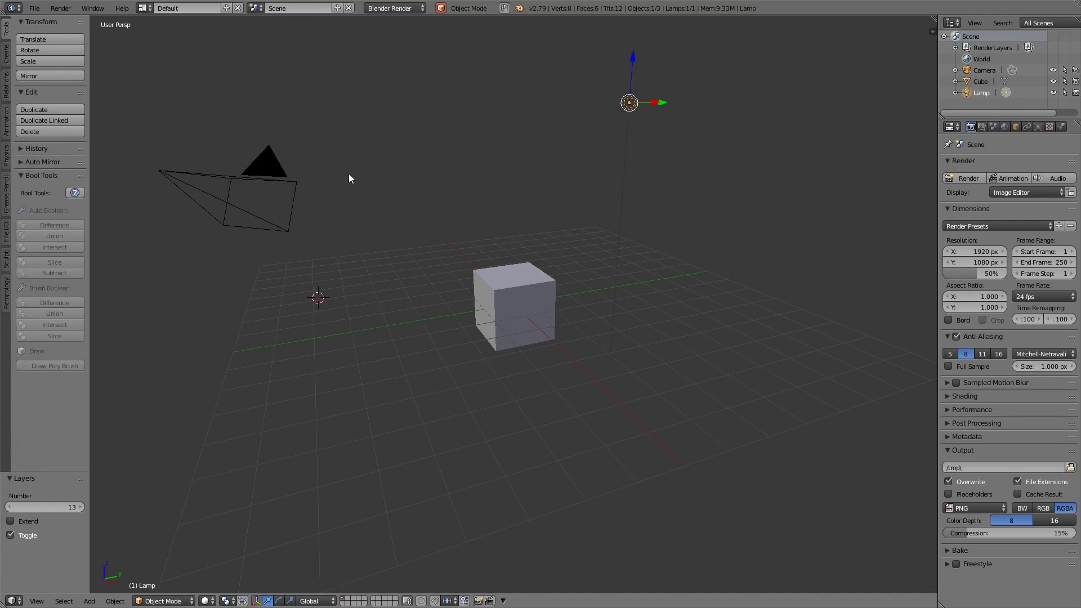
right_click(267, 180)
key(Delete)
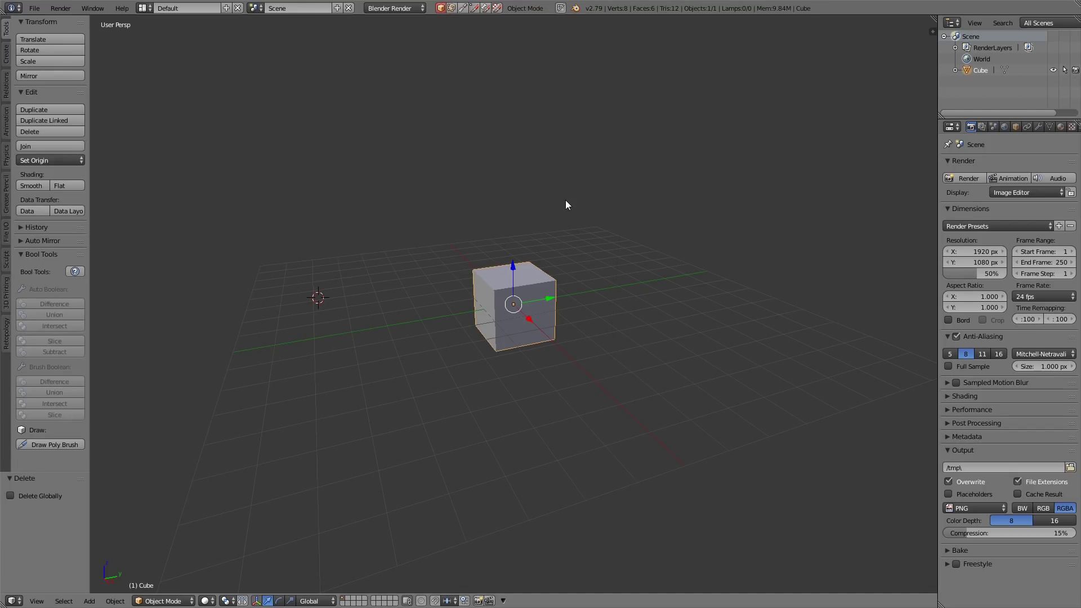
Turn the cube into a sphere with a level 4 Subdivision Surface modifier and apply it
key(n)
key(ctrl+4)
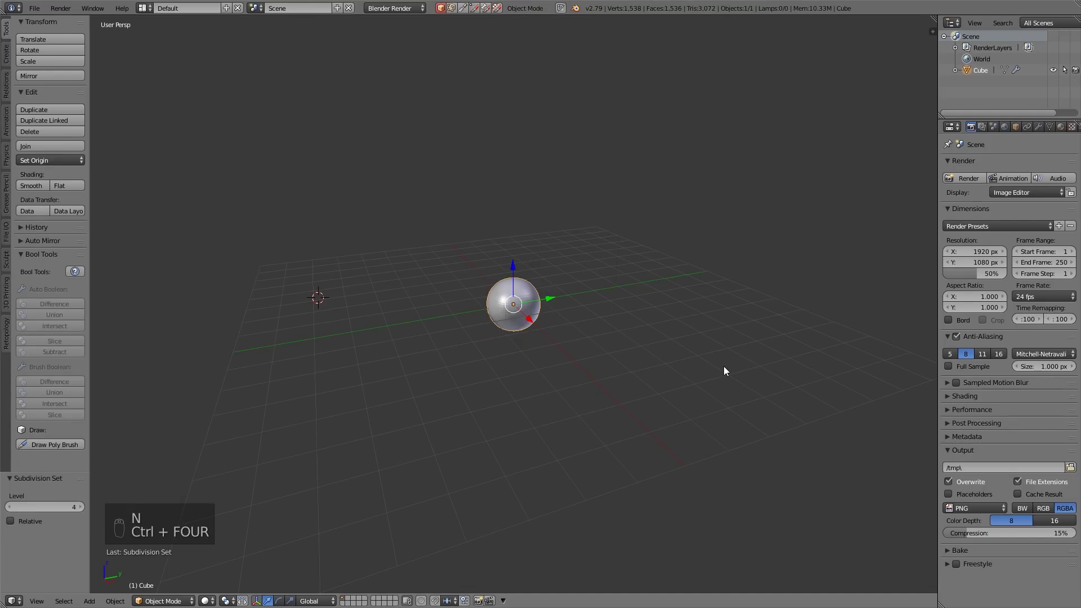
scroll(579, 331, up, 5)
click(1039, 127)
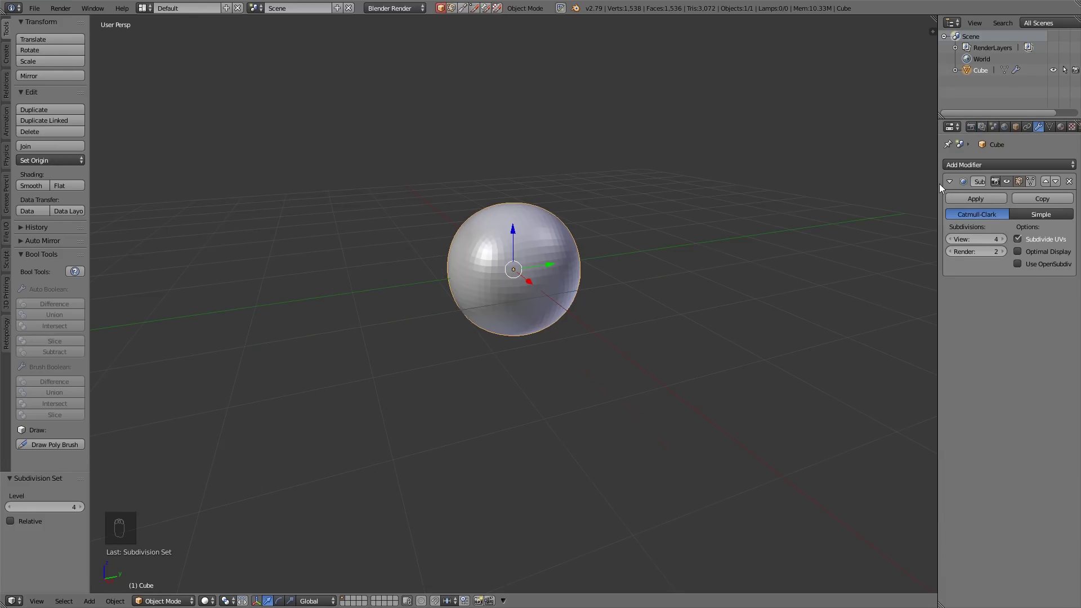
drag(939, 183, 821, 185)
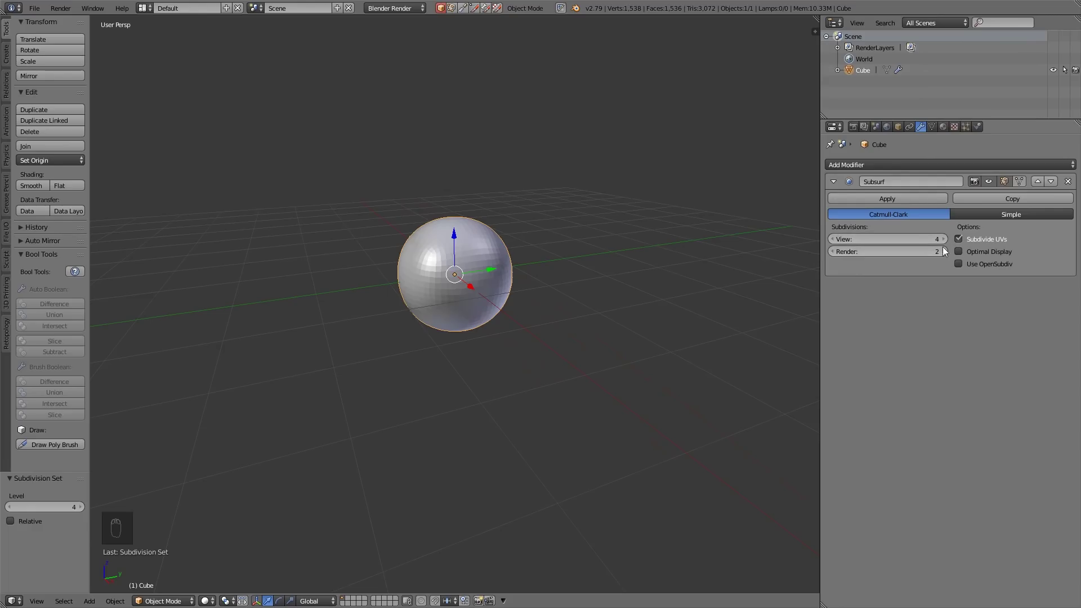
click(880, 197)
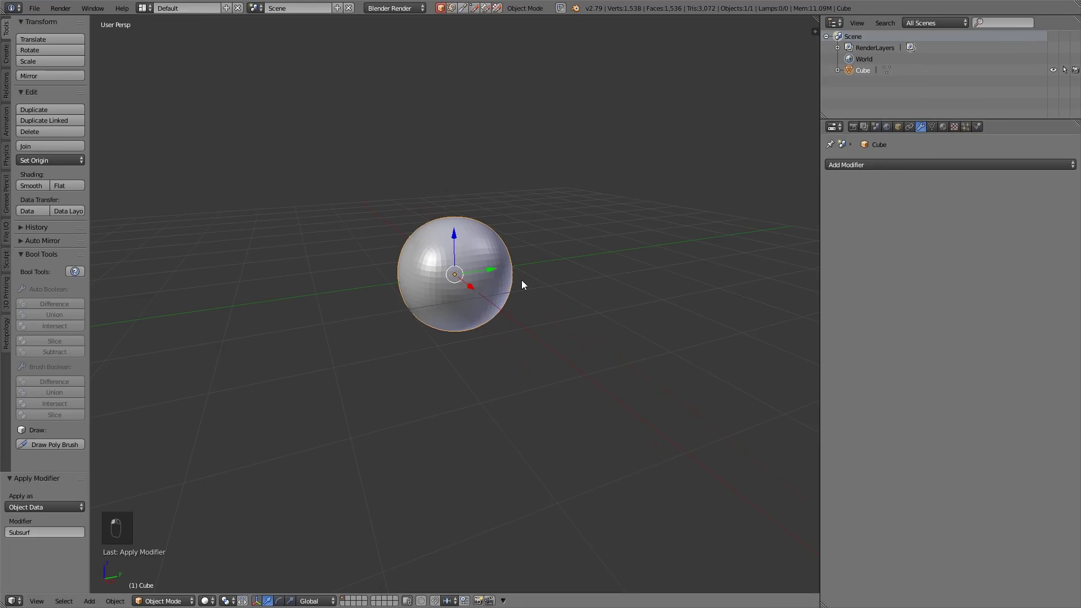
Check the sphere's mesh in Edit Mode, and place a duplicate of it about 2.69 units along Y
key(Tab)
middle_drag(501, 282, 544, 300)
scroll(513, 312, up, 4)
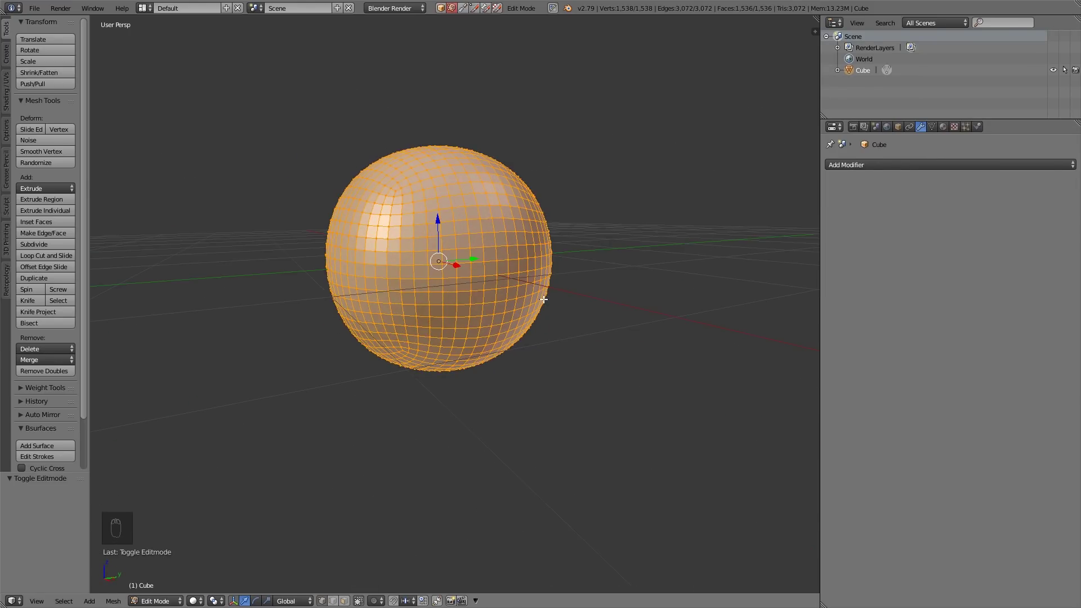
key(Tab)
key(shift+d)
right_click(516, 232)
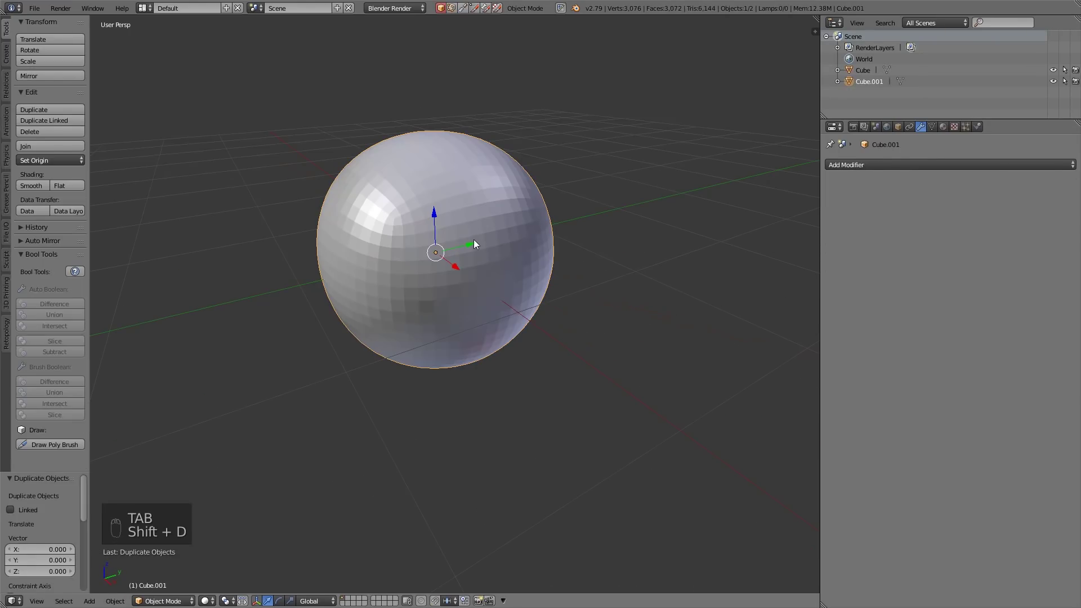
drag(474, 243, 693, 173)
middle_drag(692, 174, 578, 263)
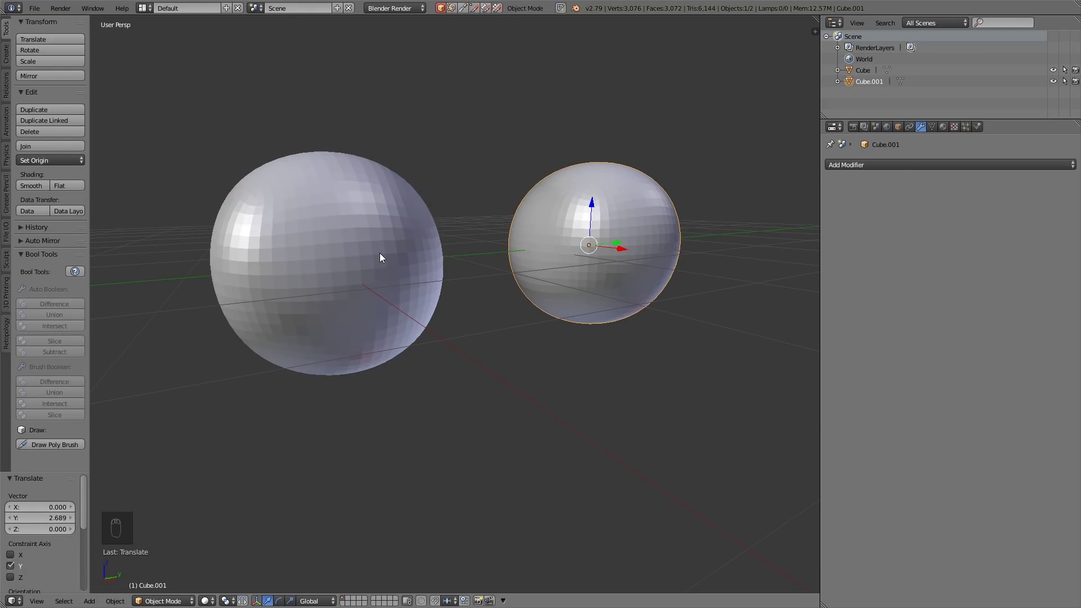
Put the original sphere into Sculpt Mode and enable Dyntopo
right_click(365, 254)
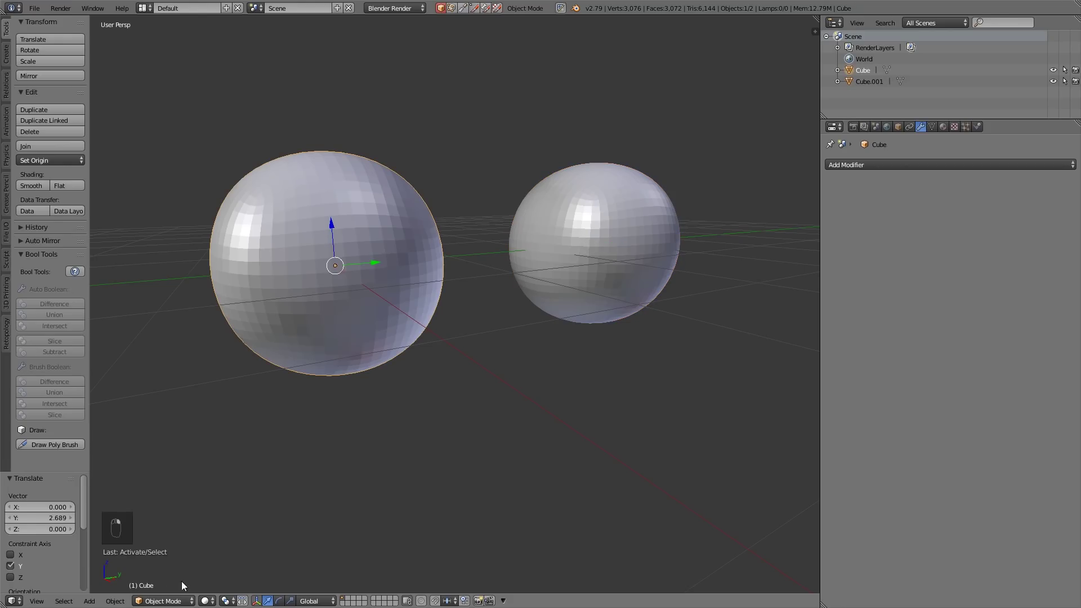
click(169, 601)
click(163, 575)
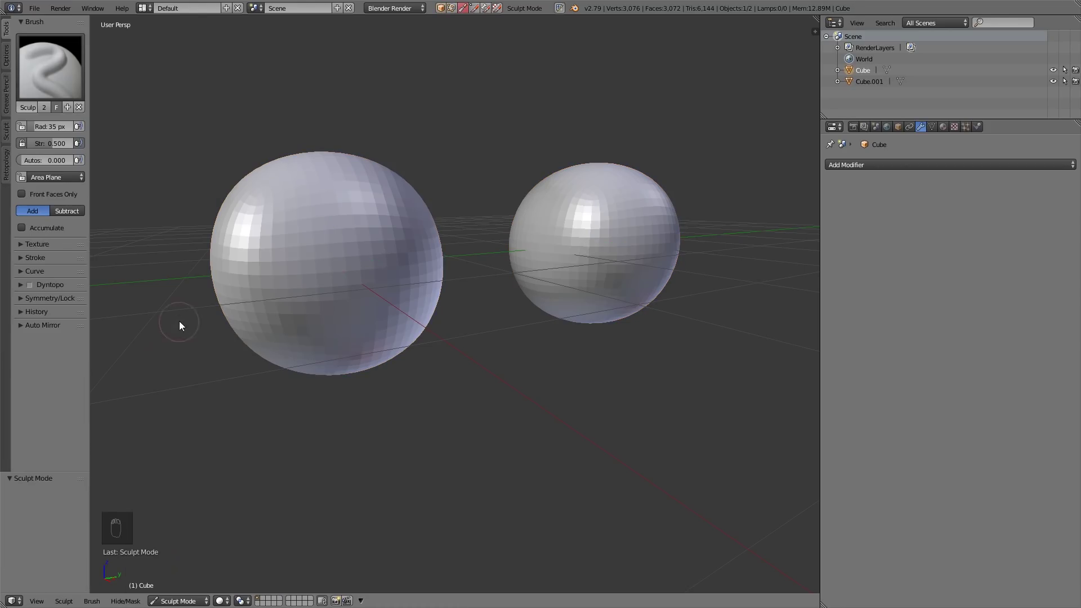
click(29, 285)
click(22, 285)
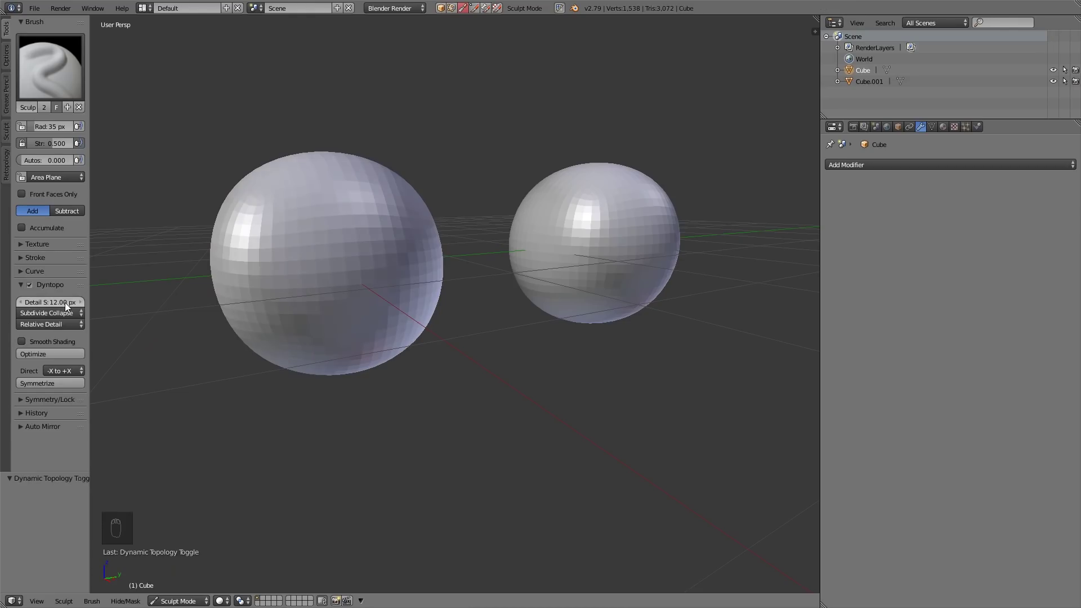
Sculpt strokes on the original sphere with a Dyntopo detail size of 6.20 px and inspect the topology in wireframe
drag(65, 303, 61, 302)
mouse_move(390, 207)
mouse_down()
mouse_move(363, 207)
mouse_move(317, 283)
mouse_move(336, 227)
mouse_up()
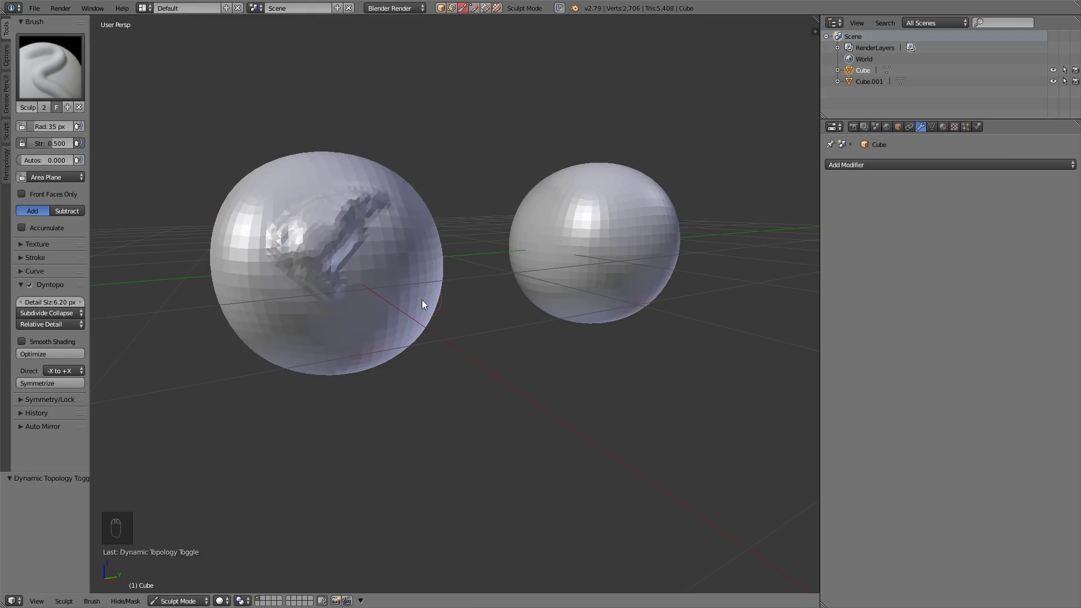
key(z)
middle_drag(421, 299, 428, 339)
scroll(311, 260, up, 3)
middle_drag(311, 260, 376, 279)
key(z)
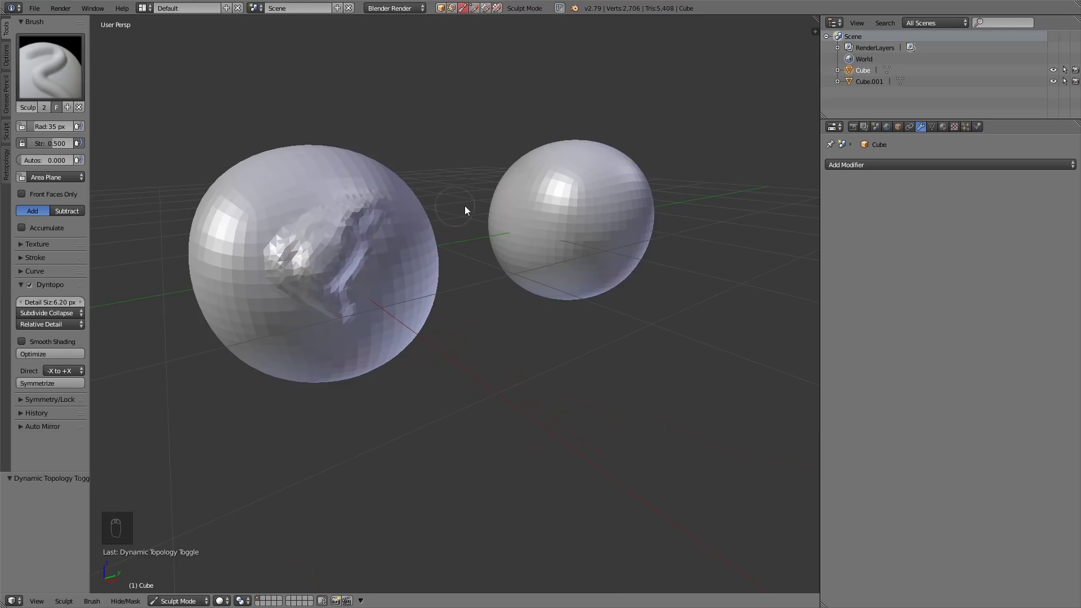
Add a Multiresolution modifier to the duplicate sphere in Object Mode and subdivide it to level 3
click(201, 602)
click(181, 587)
right_click(568, 225)
click(882, 165)
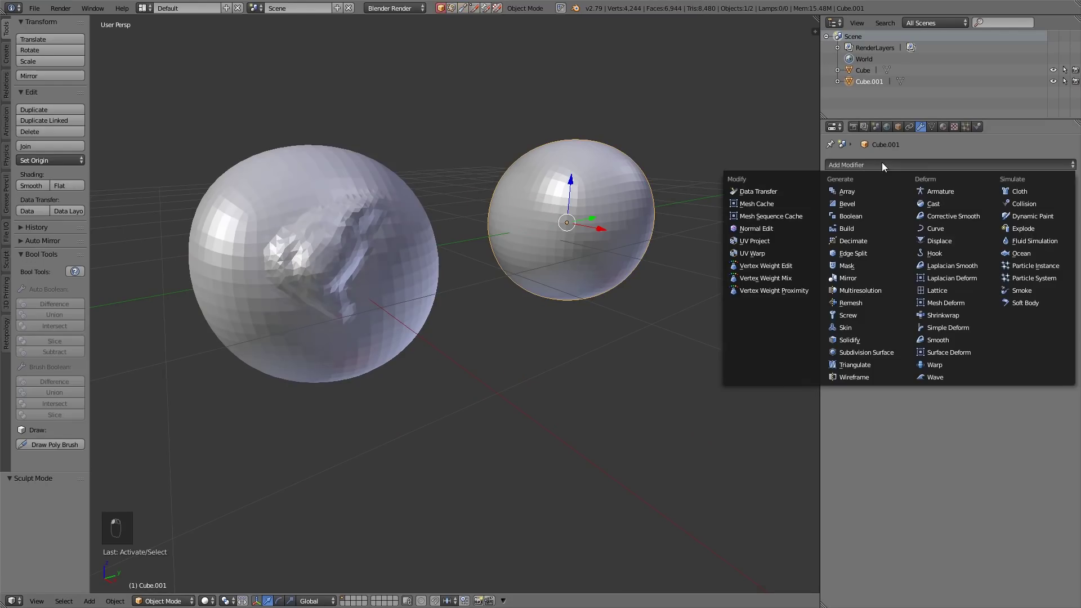
click(872, 291)
click(985, 228)
click(985, 228)
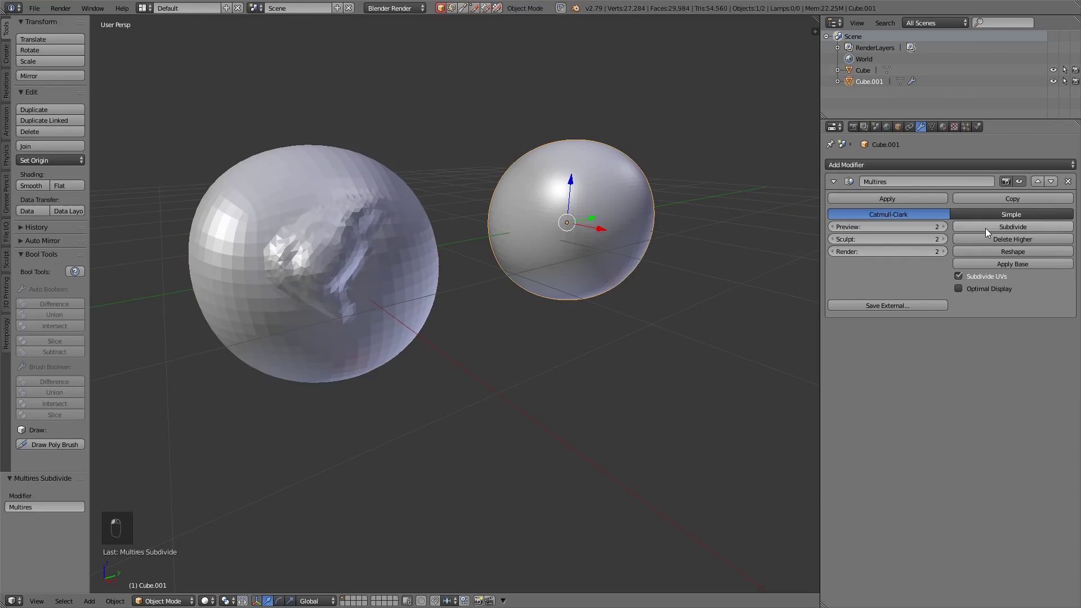
click(986, 229)
Sculpt a stroke on the Multires sphere, inspect it in wireframe, and lower its Sculpt level to 1
click(164, 601)
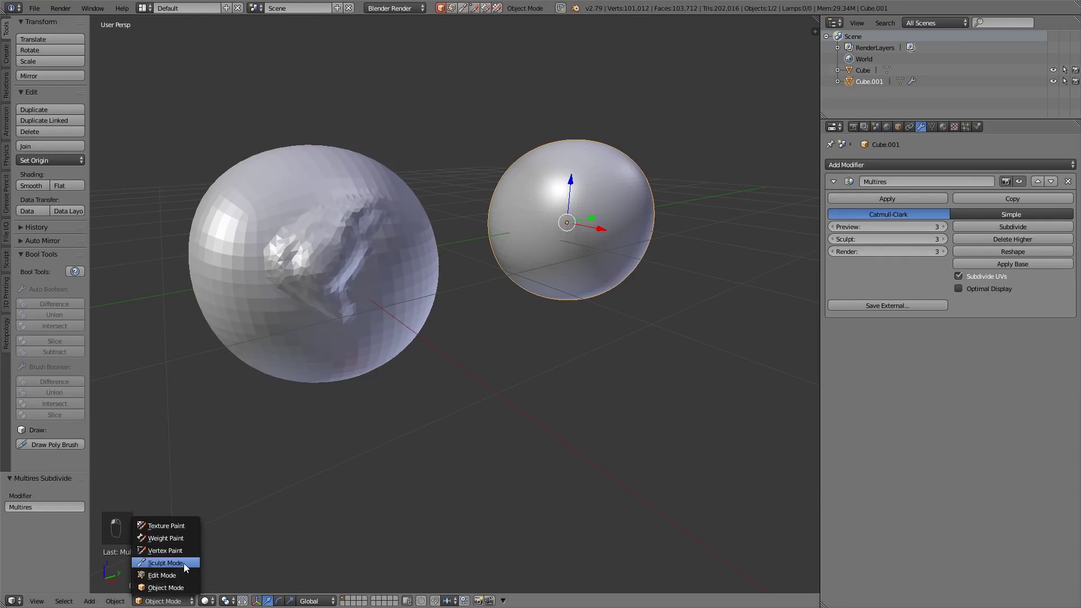
click(164, 563)
mouse_move(575, 231)
mouse_down()
mouse_move(608, 196)
mouse_move(589, 227)
mouse_move(609, 215)
mouse_up()
key(z)
mouse_move(611, 235)
middle_down()
mouse_move(599, 212)
mouse_move(644, 248)
mouse_move(565, 227)
mouse_move(582, 238)
mouse_move(627, 231)
mouse_move(150, 234)
middle_up()
scroll(612, 242, up, 2)
click(835, 239)
click(835, 238)
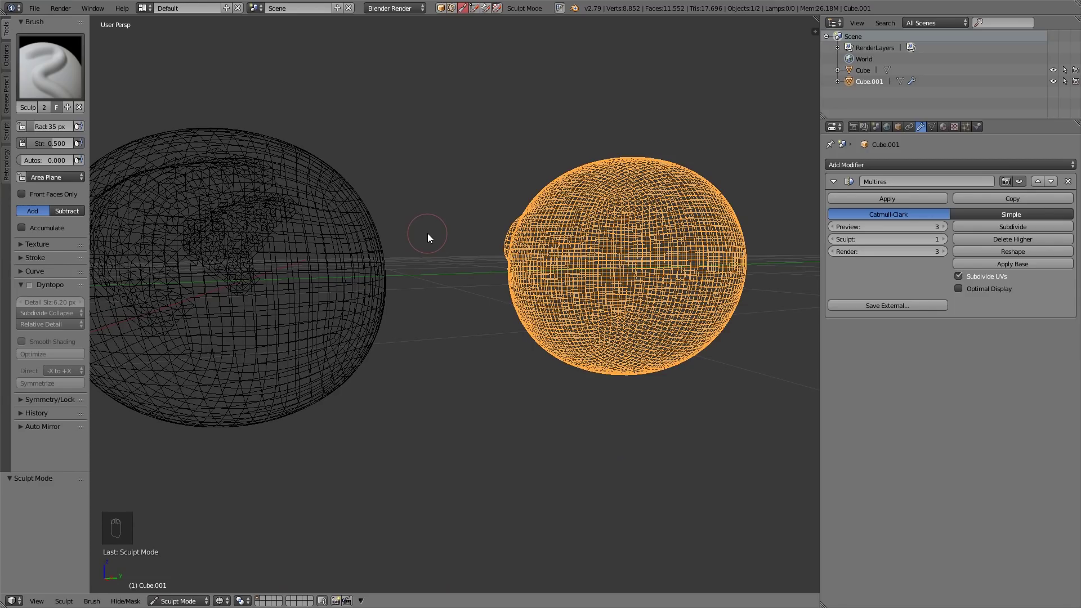
Return to sculpting the original sphere in solid view and set its Dyntopo detail size to 3.00 px
right_click(188, 374)
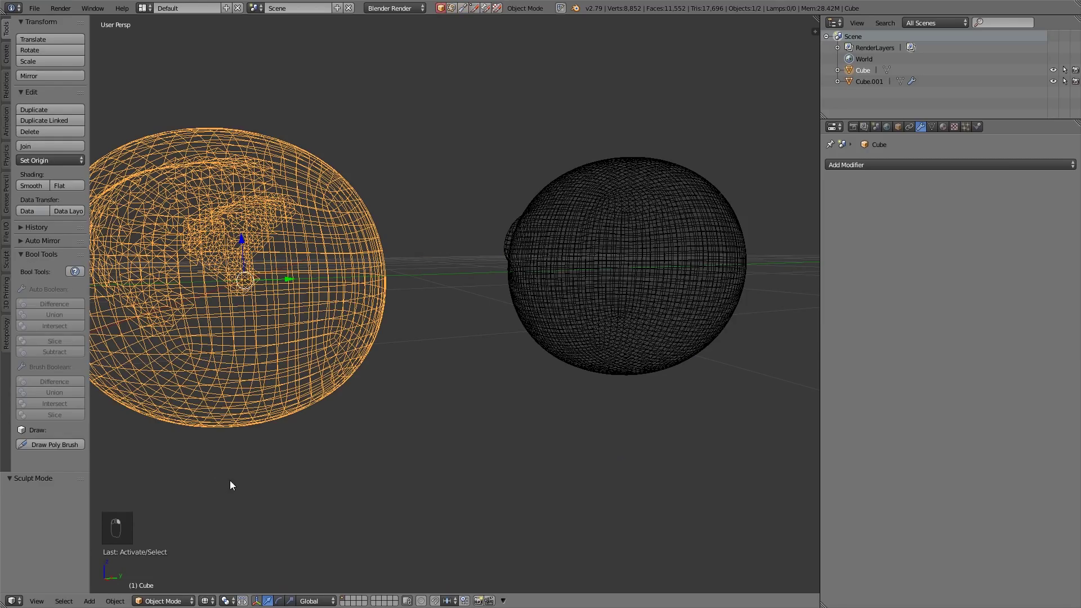
shift+middle_drag(230, 481, 329, 480)
key(Tab)
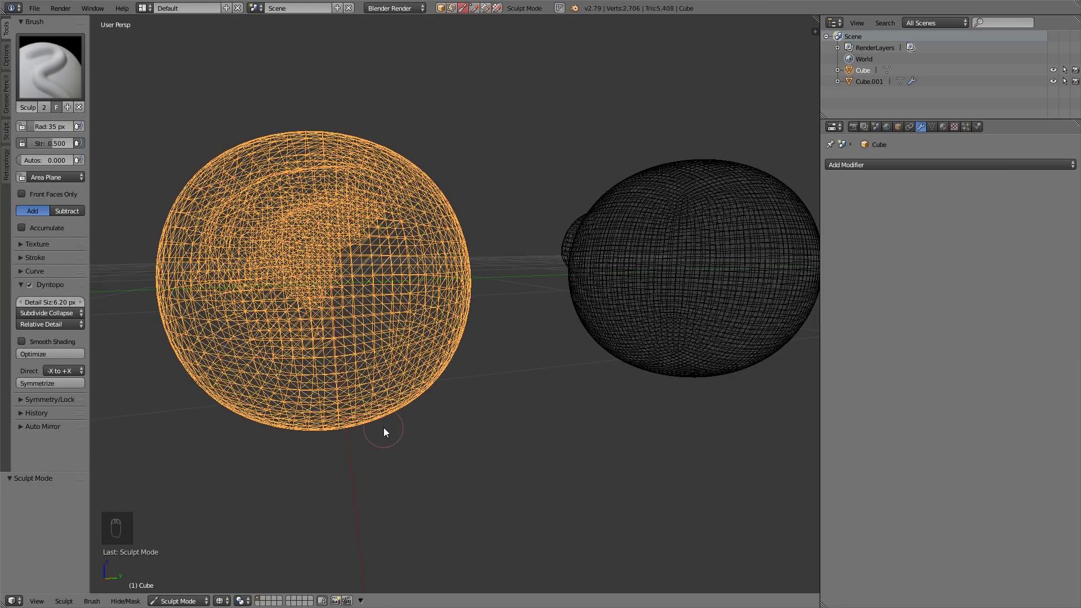
key(z)
mouse_move(396, 421)
middle_down()
mouse_move(427, 430)
mouse_move(416, 401)
mouse_move(451, 417)
mouse_move(417, 338)
middle_up()
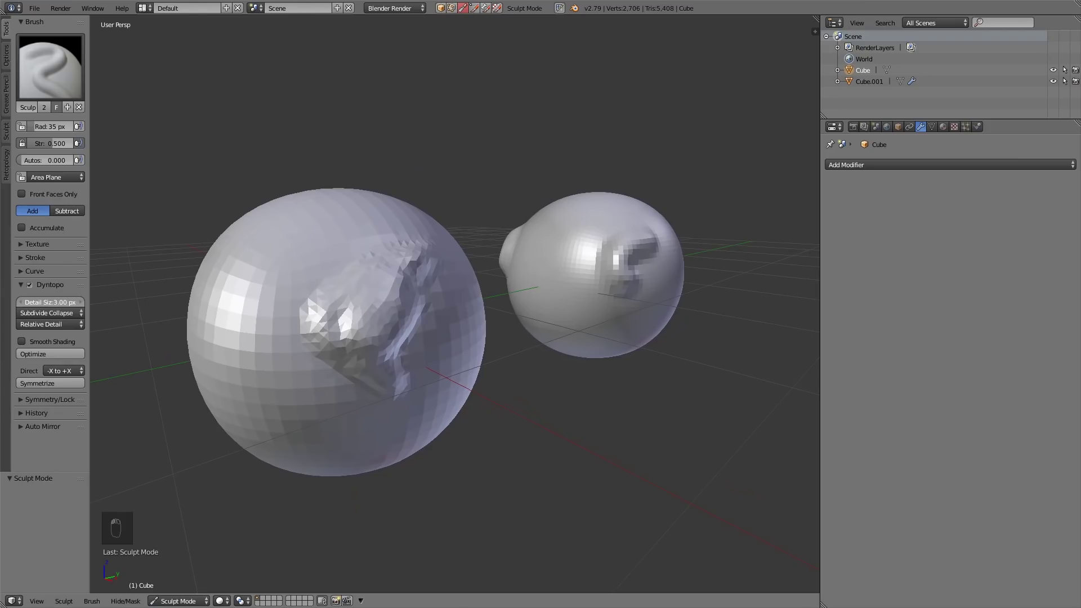
Enlarge the SculptDraw brush radius to 123 px and build up large bulges on the original sphere
key(f)
click(285, 245)
mouse_move(271, 265)
mouse_down()
mouse_move(285, 244)
mouse_move(255, 238)
mouse_move(260, 223)
mouse_move(212, 265)
mouse_move(275, 285)
mouse_move(268, 236)
mouse_move(262, 251)
mouse_up()
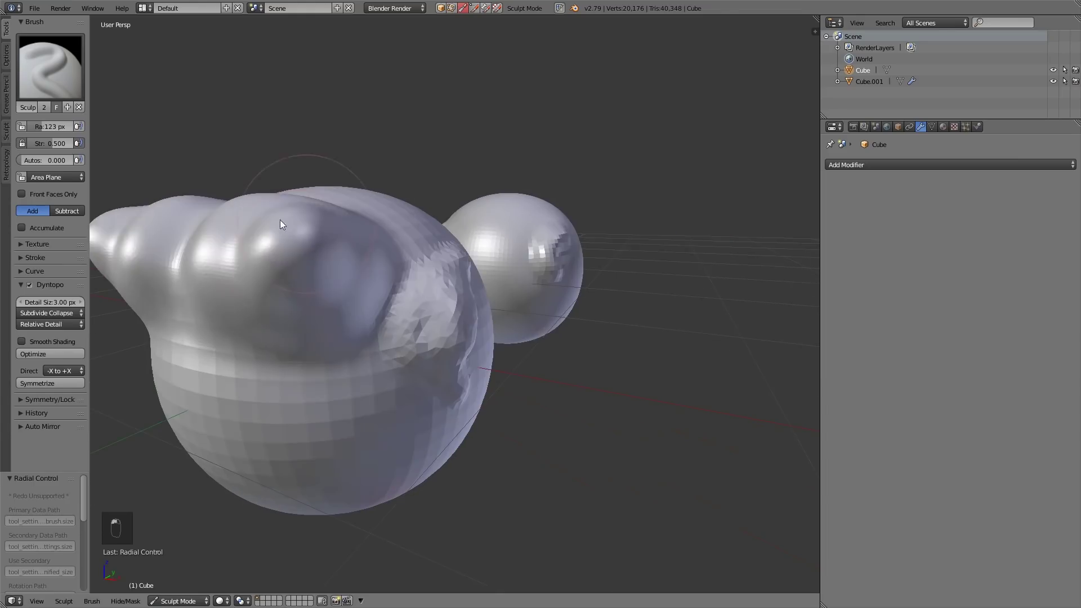
scroll(279, 219, up, 3)
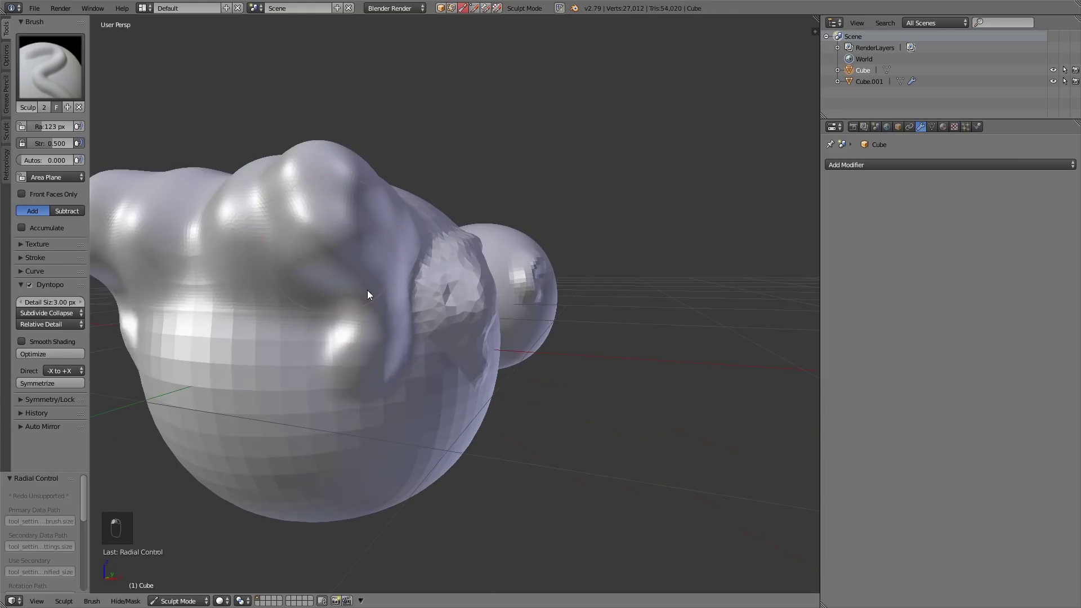
mouse_move(367, 290)
mouse_down()
mouse_move(351, 252)
mouse_move(375, 299)
mouse_move(362, 327)
mouse_move(236, 196)
mouse_move(340, 278)
mouse_move(349, 373)
mouse_move(255, 243)
mouse_up()
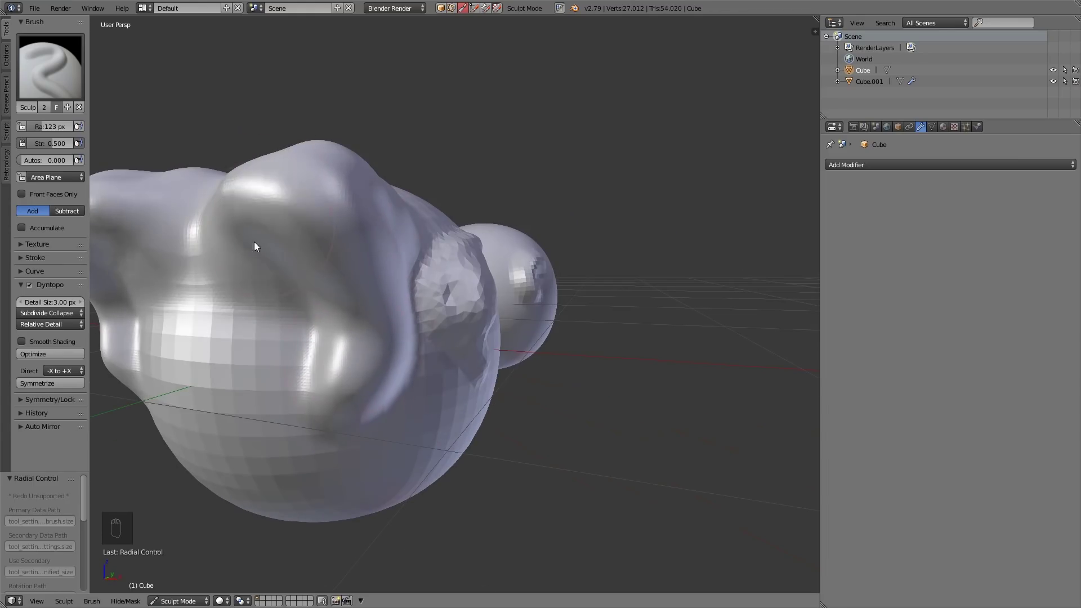
Build up similar large bulges on the Multires sphere with the same brush for comparison
middle_drag(255, 242, 539, 296)
right_click(539, 296)
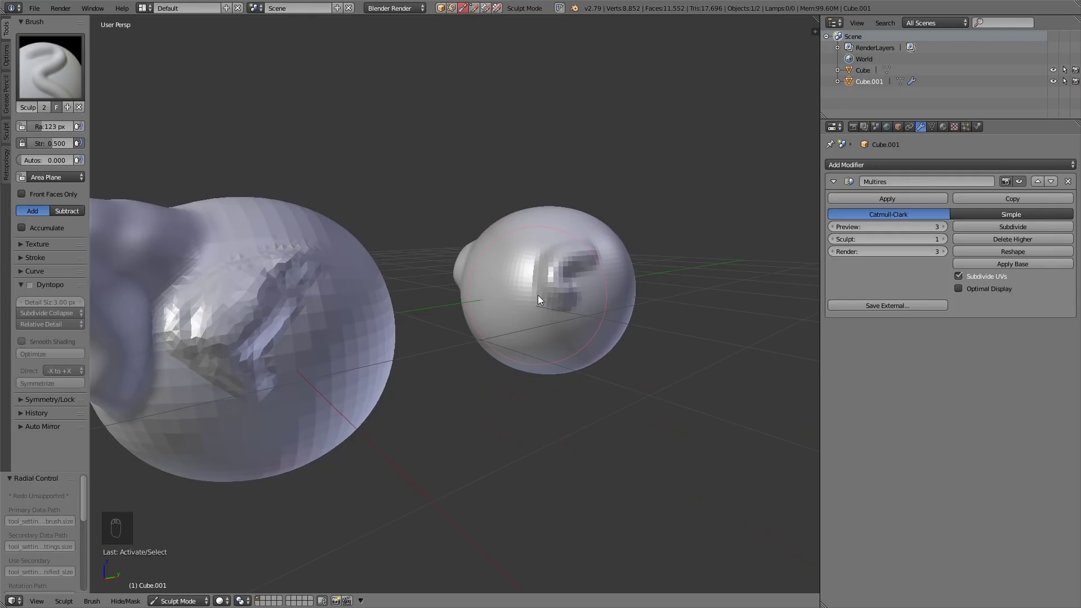
mouse_move(539, 295)
mouse_down()
mouse_move(536, 258)
mouse_move(507, 235)
mouse_move(533, 271)
mouse_up()
scroll(524, 247, up, 2)
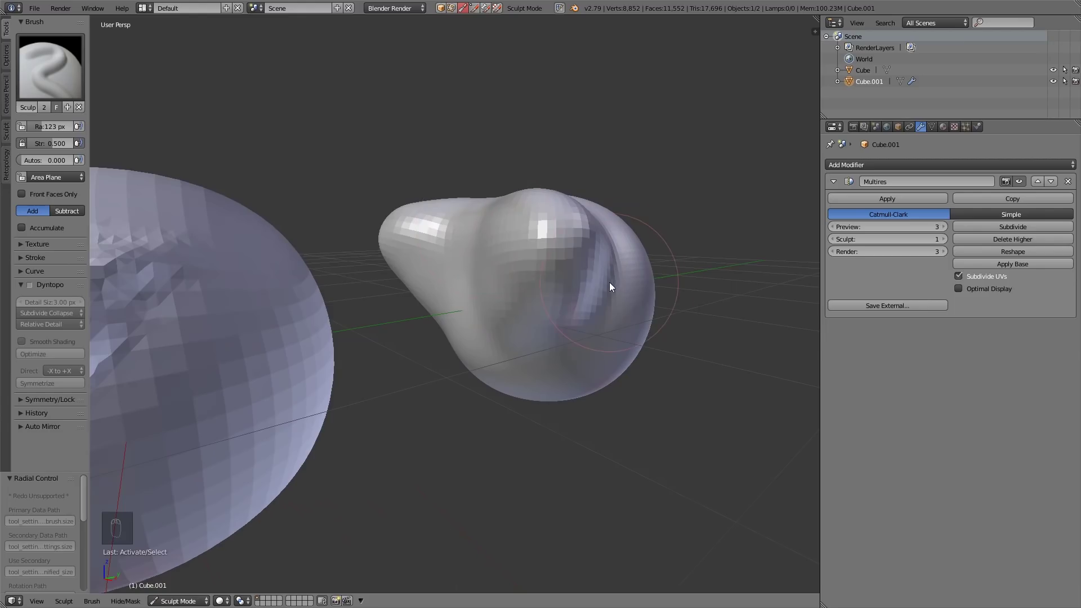
key(z)
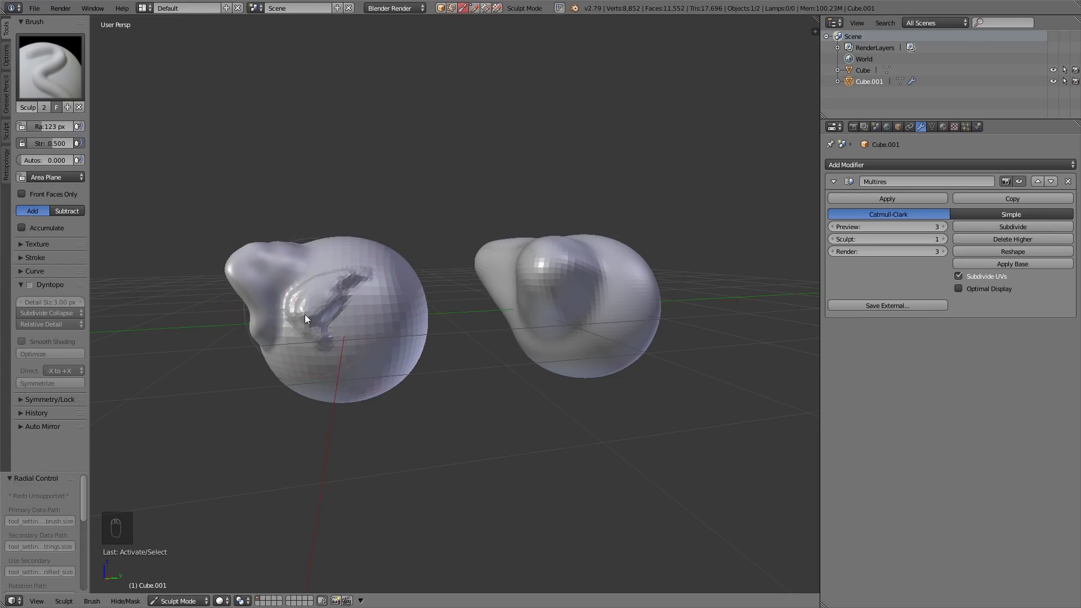
Reselect the Dyntopo sphere and sculpt more raised forms over its earlier strokes
mouse_move(305, 314)
middle_down()
mouse_move(343, 316)
mouse_move(337, 306)
middle_up()
right_click(344, 316)
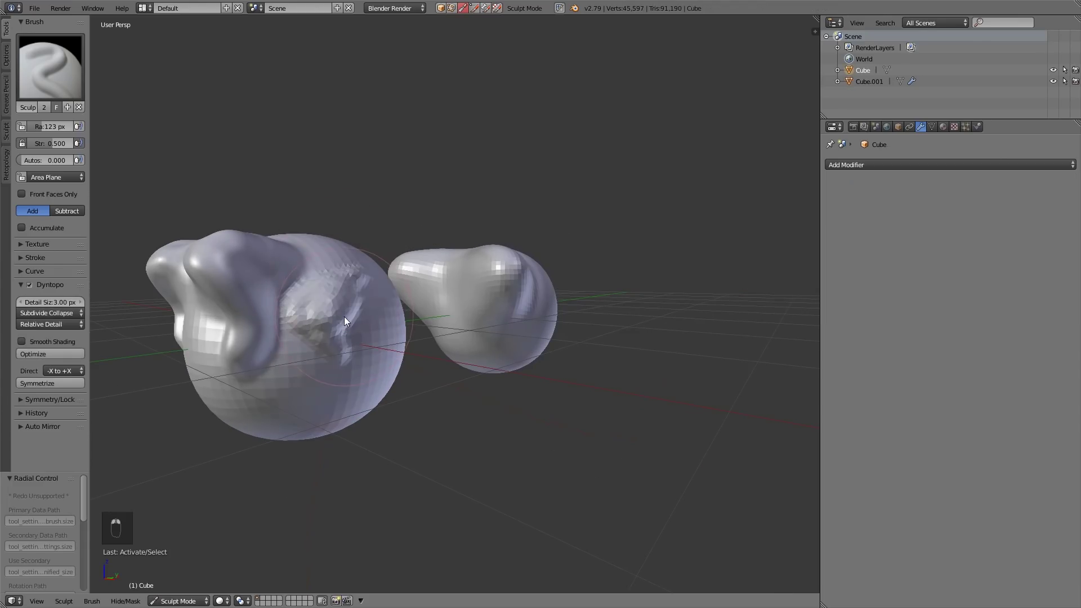
mouse_move(339, 286)
mouse_down()
mouse_move(332, 386)
mouse_move(349, 273)
mouse_move(343, 326)
mouse_move(292, 385)
mouse_move(340, 279)
mouse_up()
middle_drag(339, 279, 319, 259)
Pull long horns out of the Dyntopo sphere with the Snake Hook brush, smooth them, and inspect their topology in wireframe
click(51, 67)
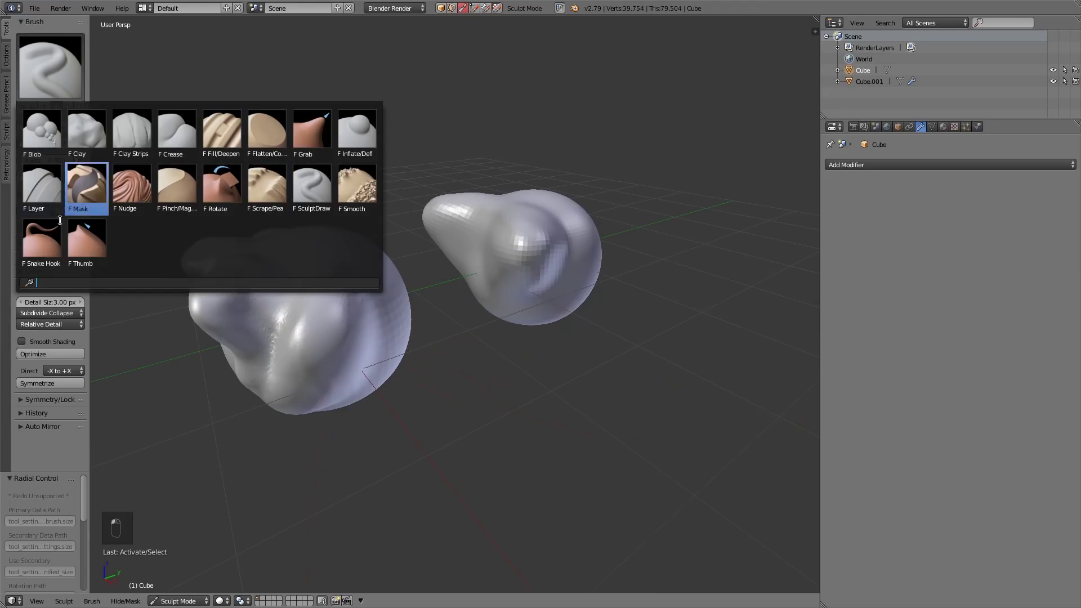
click(42, 239)
mouse_move(328, 248)
mouse_down()
mouse_move(352, 193)
mouse_move(347, 147)
mouse_move(439, 117)
mouse_move(439, 89)
mouse_up()
middle_drag(424, 117, 440, 160)
drag(395, 360, 605, 314)
mouse_move(428, 361)
shift+mouse_down()
mouse_move(340, 349)
mouse_move(495, 371)
shift+mouse_up()
middle_drag(496, 372, 444, 339)
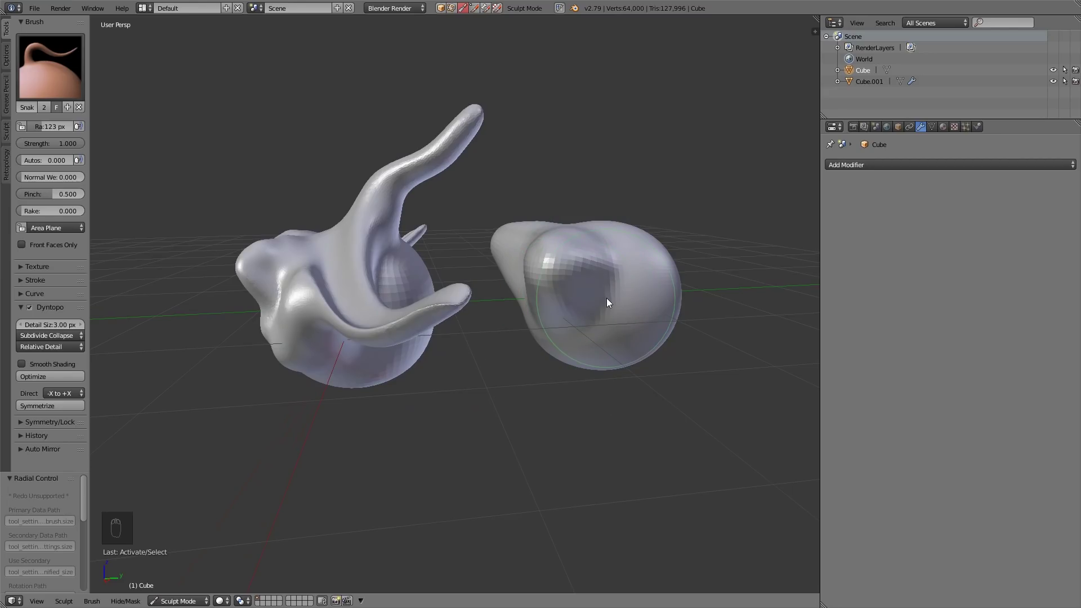
key(z)
middle_drag(357, 303, 446, 298)
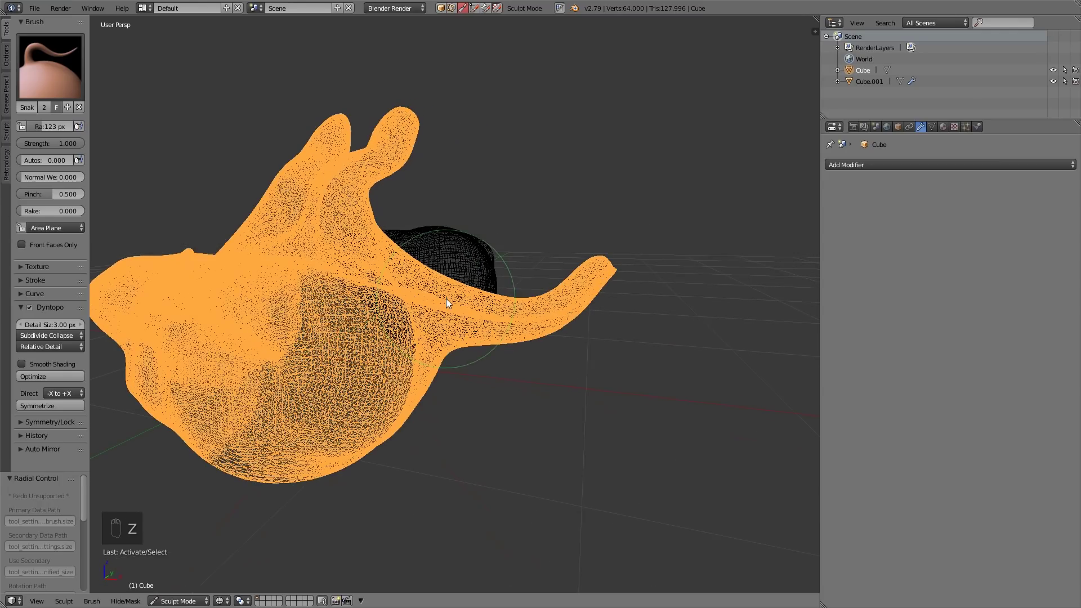
scroll(465, 338, up, 2)
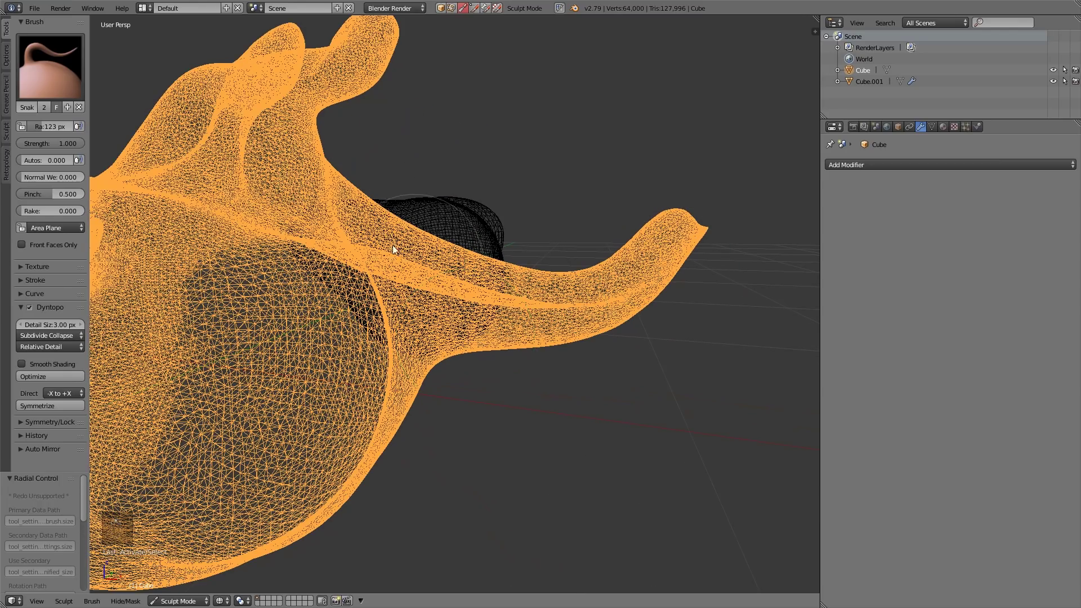
Examine the Dyntopo sphere's horn topology in wireframe from other angles and restore solid shading
middle_drag(280, 188, 478, 459)
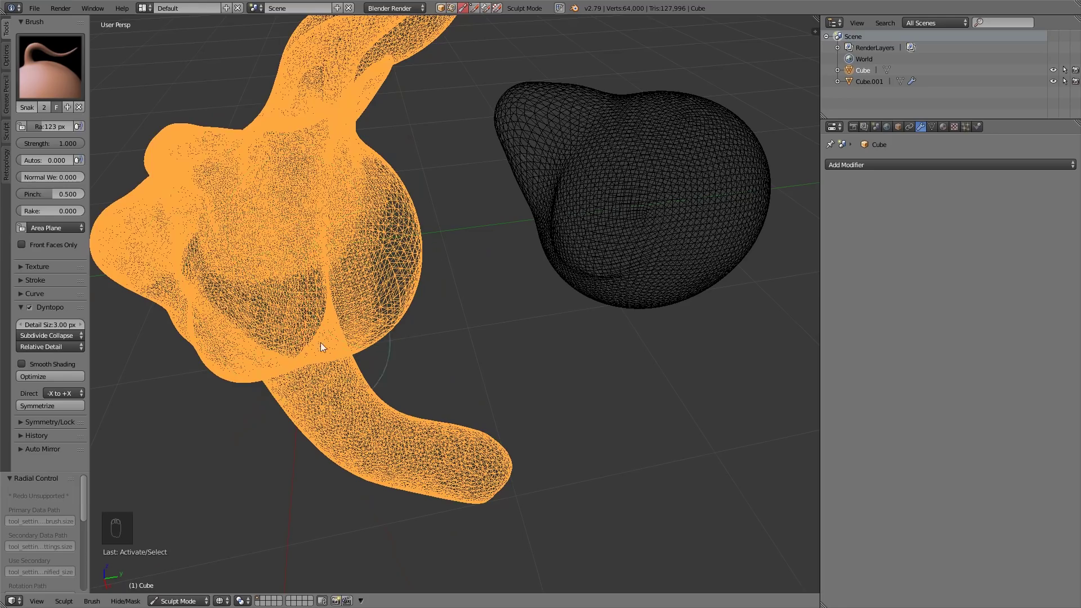
scroll(307, 280, down, 2)
middle_drag(314, 278, 350, 235)
scroll(433, 225, down, 3)
key(z)
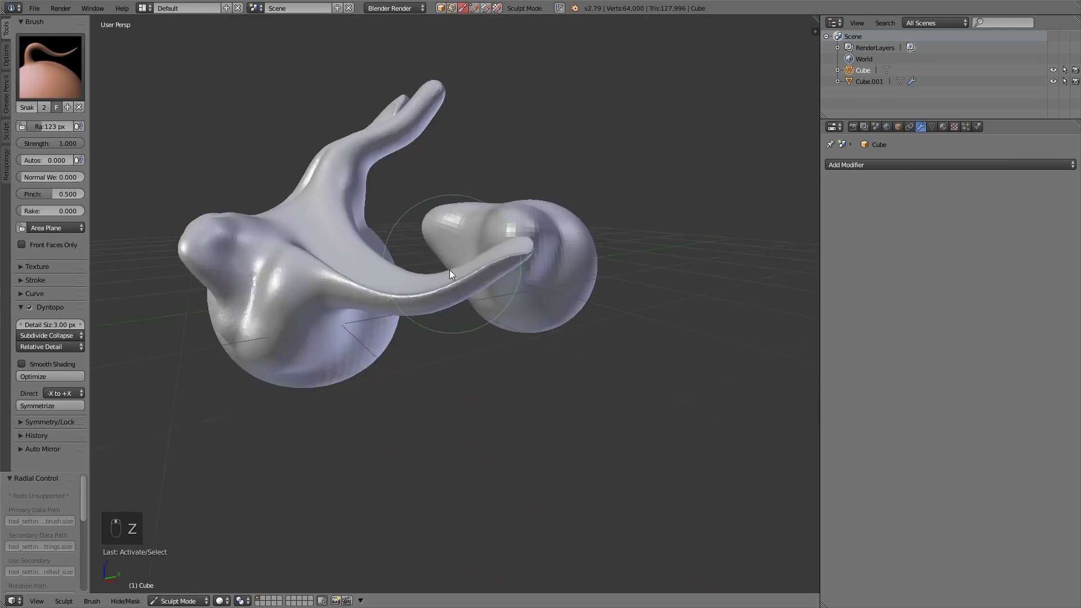
Select the Multires sphere, raise its sculpt level to 3 and subdivide it twice to level 5
mouse_move(454, 272)
middle_down()
mouse_move(488, 298)
mouse_move(482, 310)
middle_up()
right_click(587, 266)
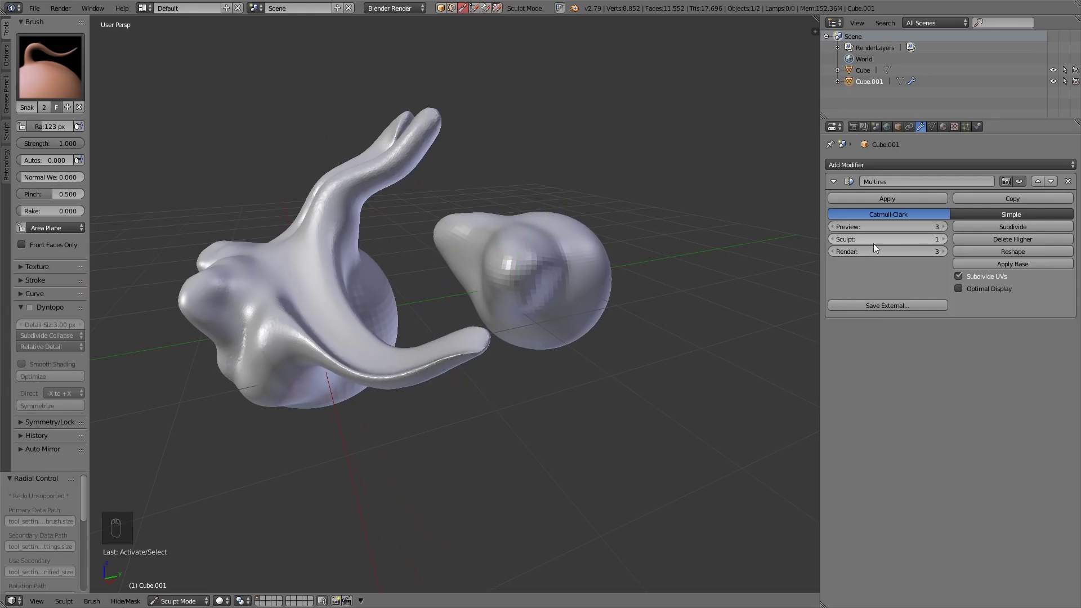
click(944, 240)
click(944, 240)
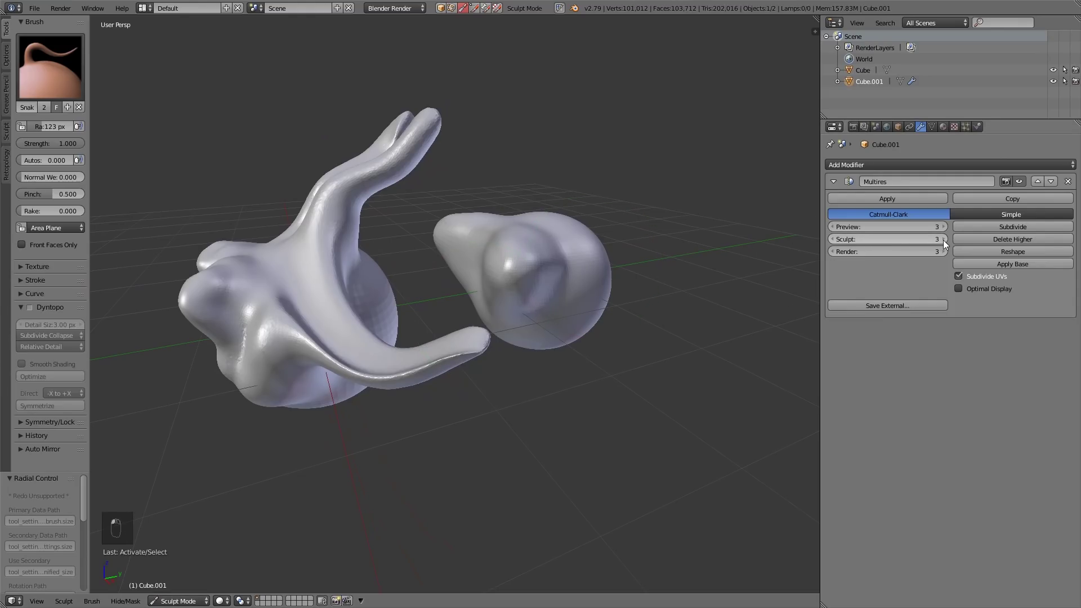
click(974, 229)
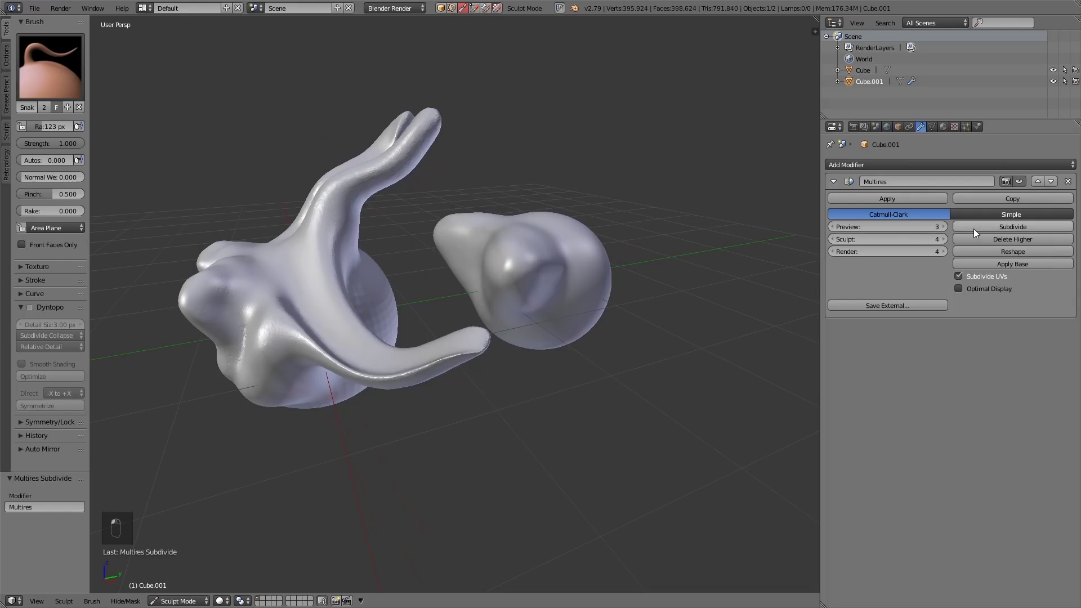
click(981, 228)
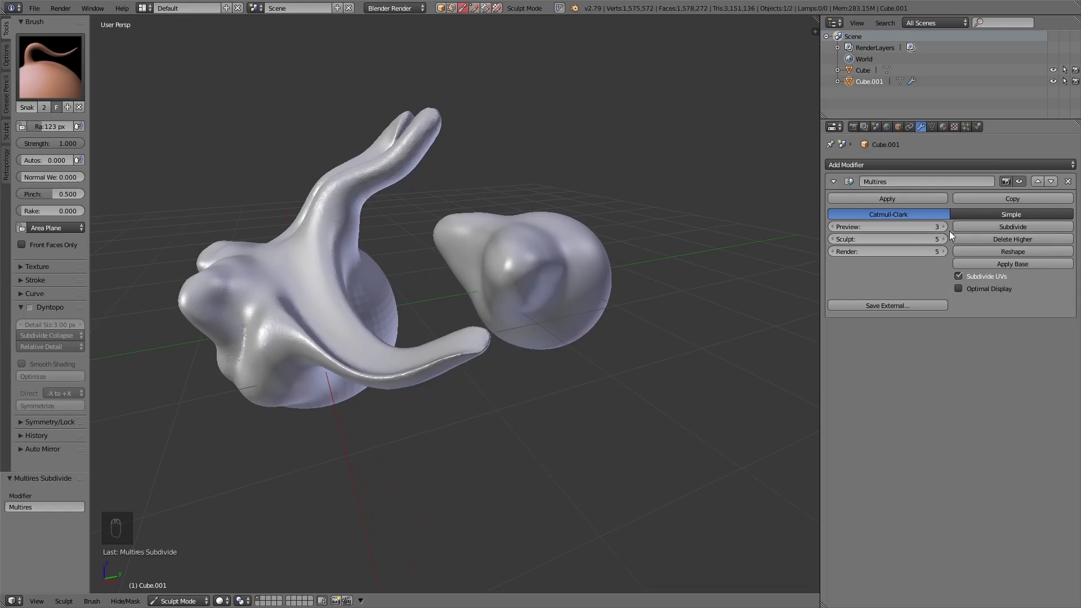
Switch to the SculptDraw brush and add a new texture to it
scroll(574, 293, up, 4)
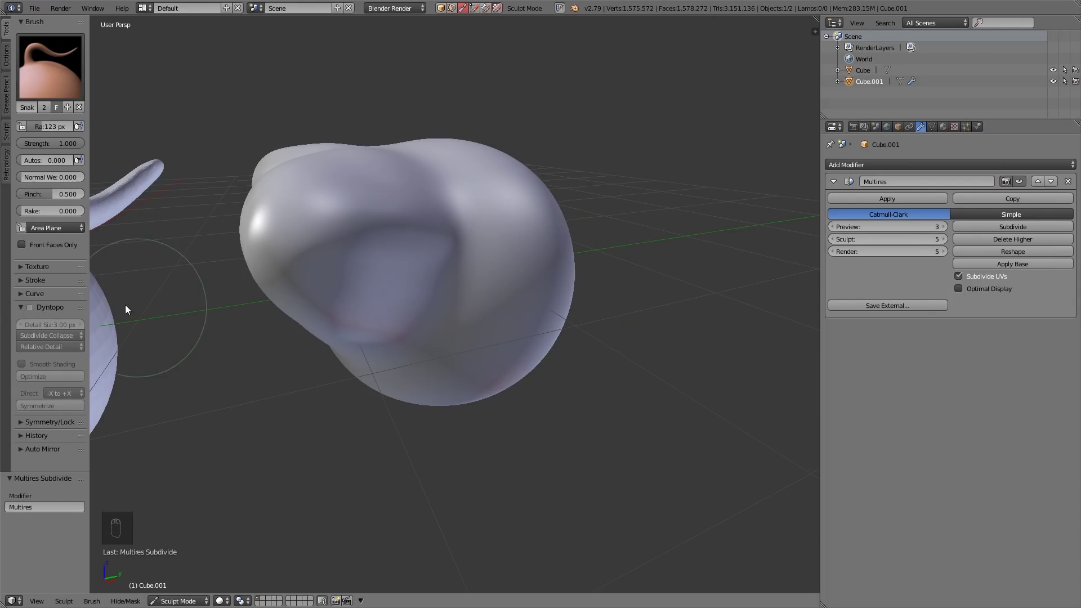
click(50, 67)
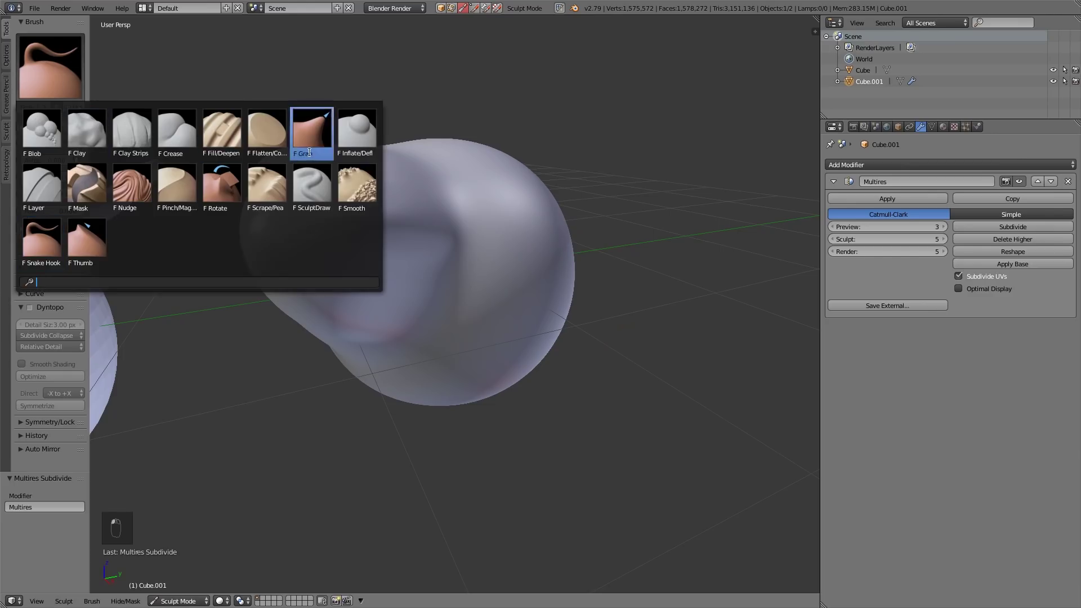
click(311, 134)
click(21, 244)
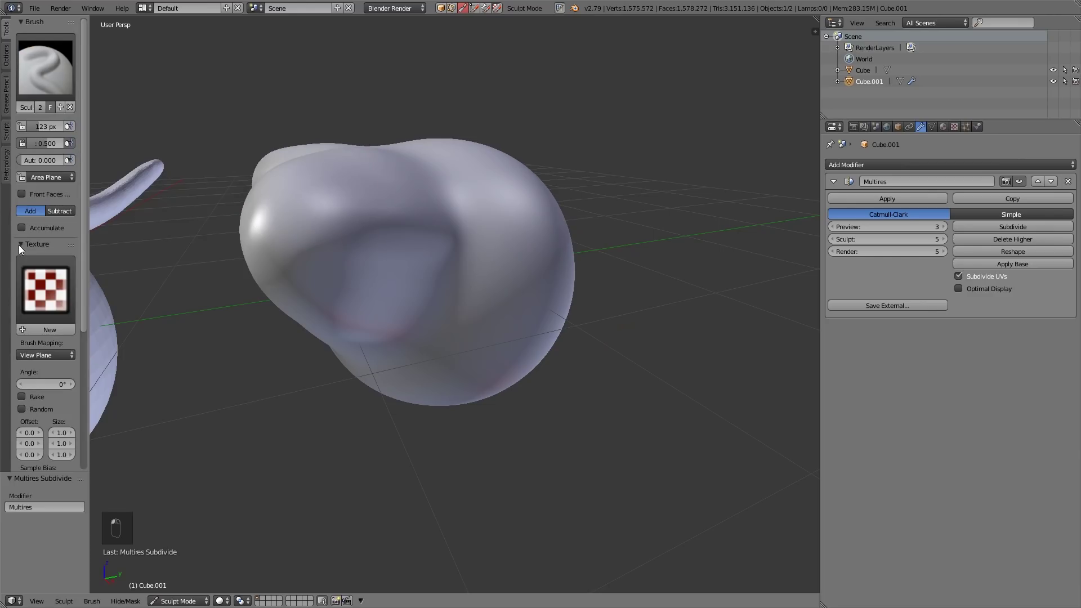
click(43, 328)
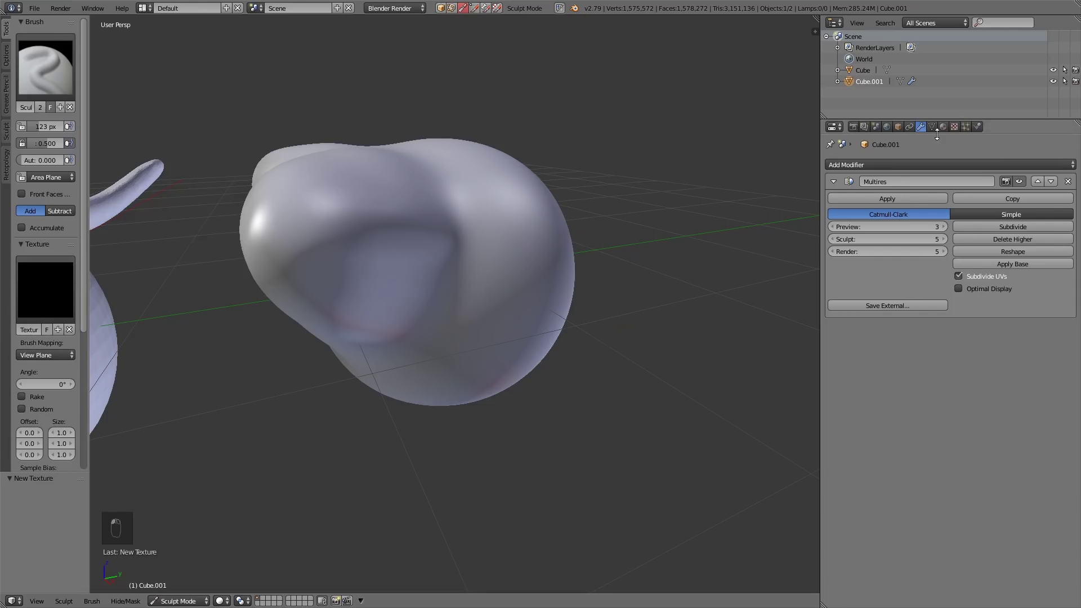
Load the image rock.tif from E:\blender stuff\brushes into the brush texture, browsing the files as thumbnails
click(954, 126)
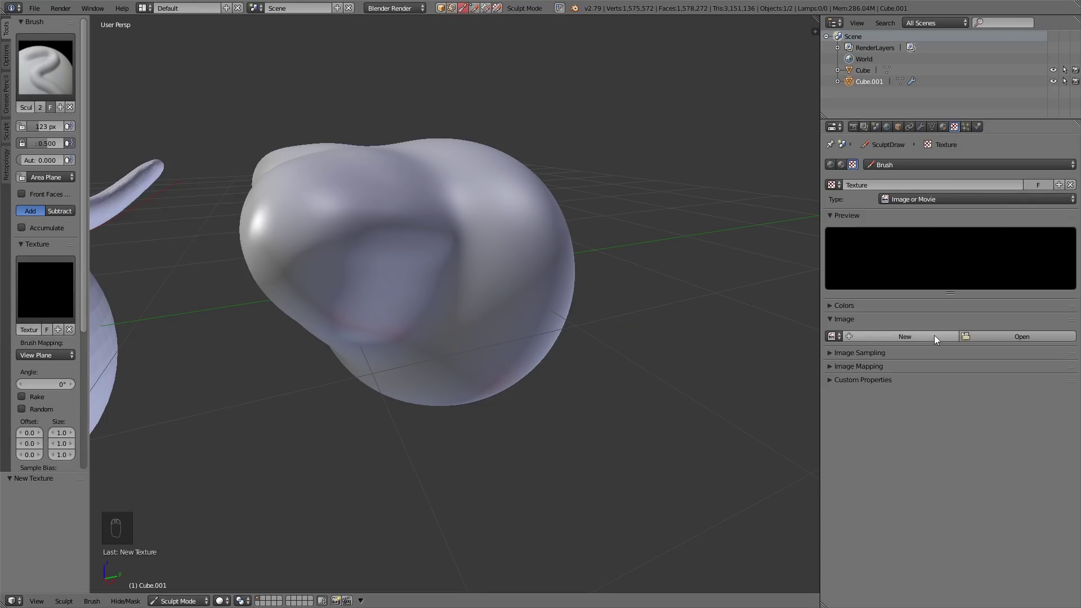
click(976, 336)
click(44, 79)
click(168, 120)
click(169, 189)
click(192, 24)
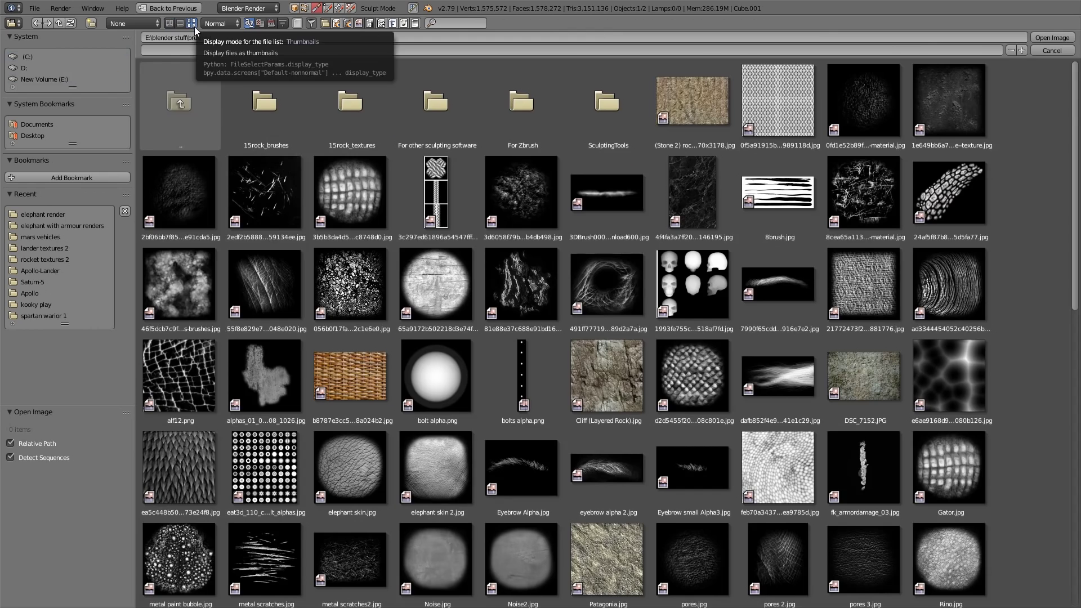
scroll(619, 212, down, 5)
scroll(622, 218, down, 3)
click(292, 428)
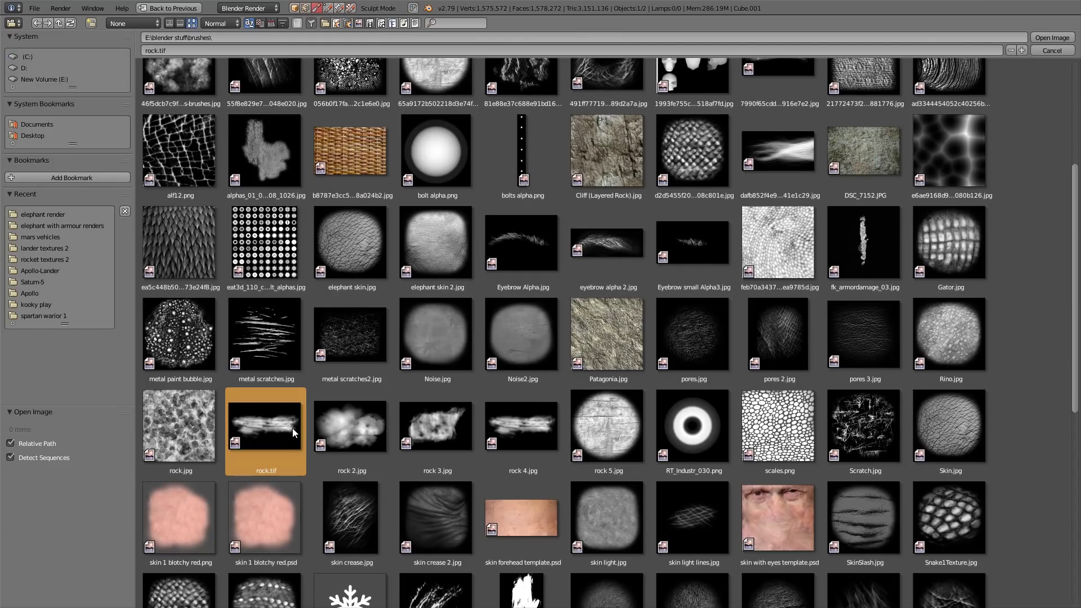
double_click(286, 430)
Set the SculptDraw brush's stroke method to Anchored
scroll(45, 363, down, 2)
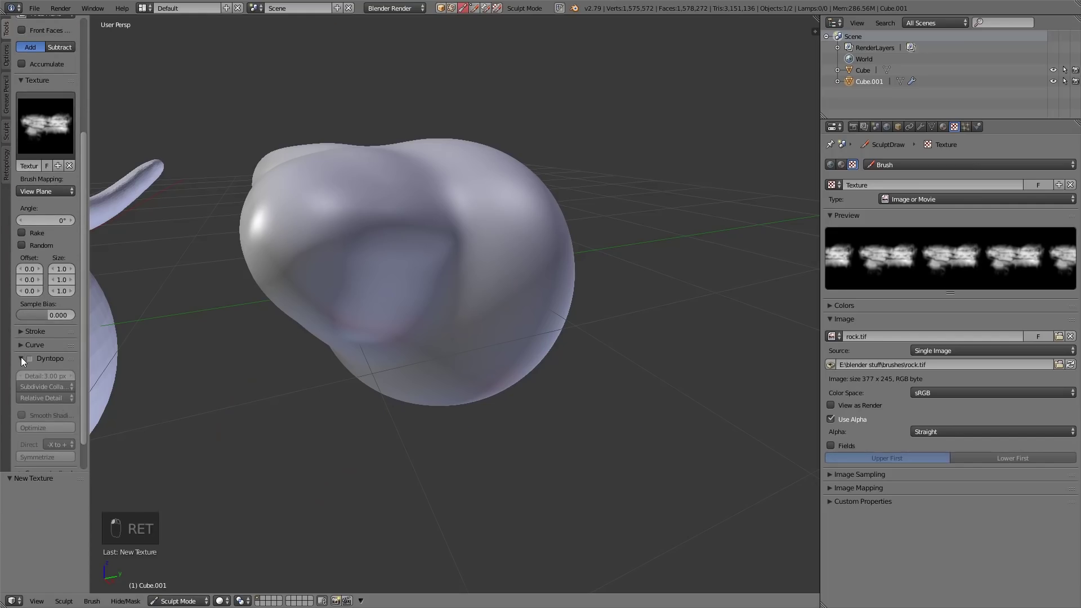
click(22, 333)
click(35, 359)
click(41, 289)
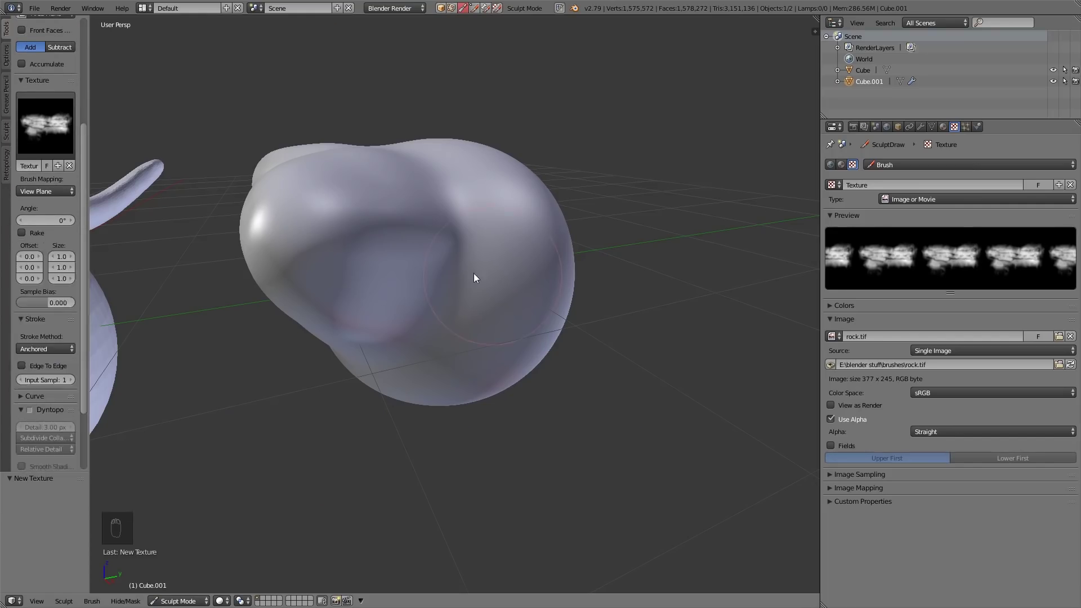
Stamp the rock texture onto the side of the Multires sphere and inspect the detail up close
drag(499, 291, 480, 355)
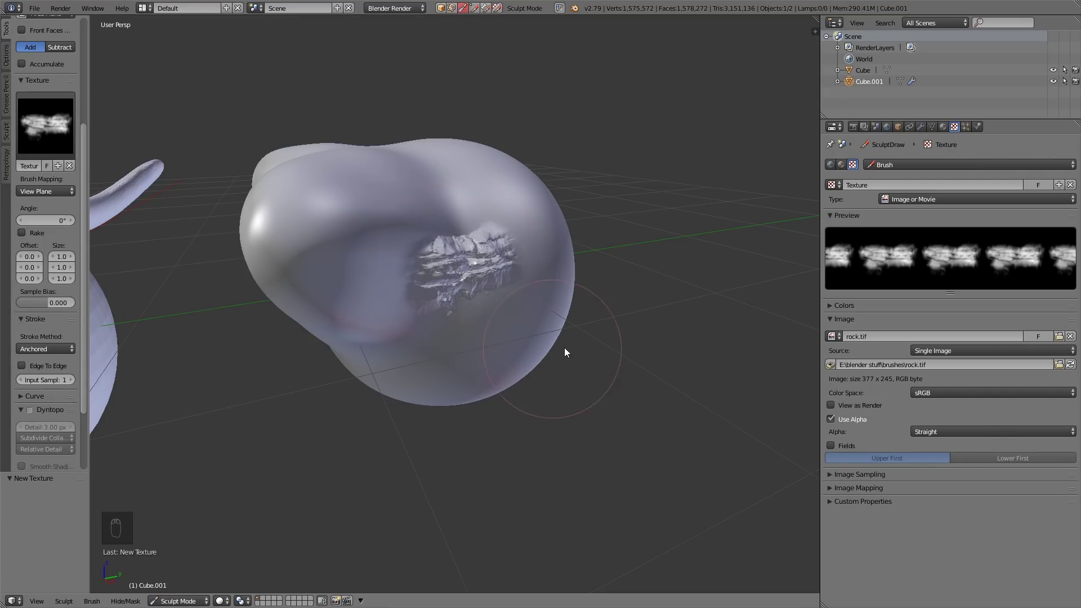
mouse_move(564, 347)
middle_down()
mouse_move(522, 341)
mouse_move(535, 323)
middle_up()
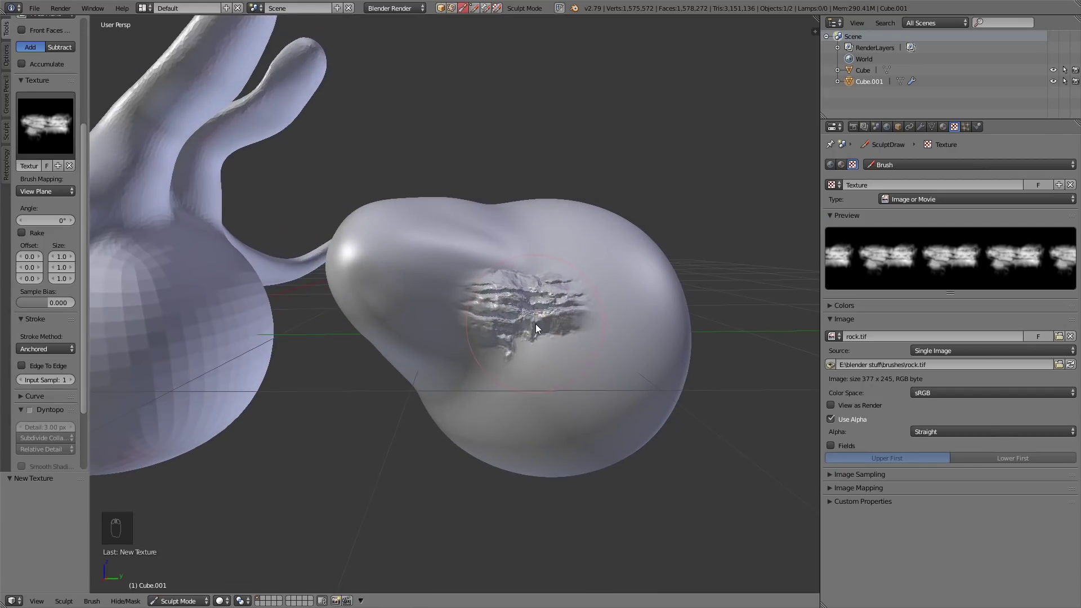
scroll(536, 323, up, 4)
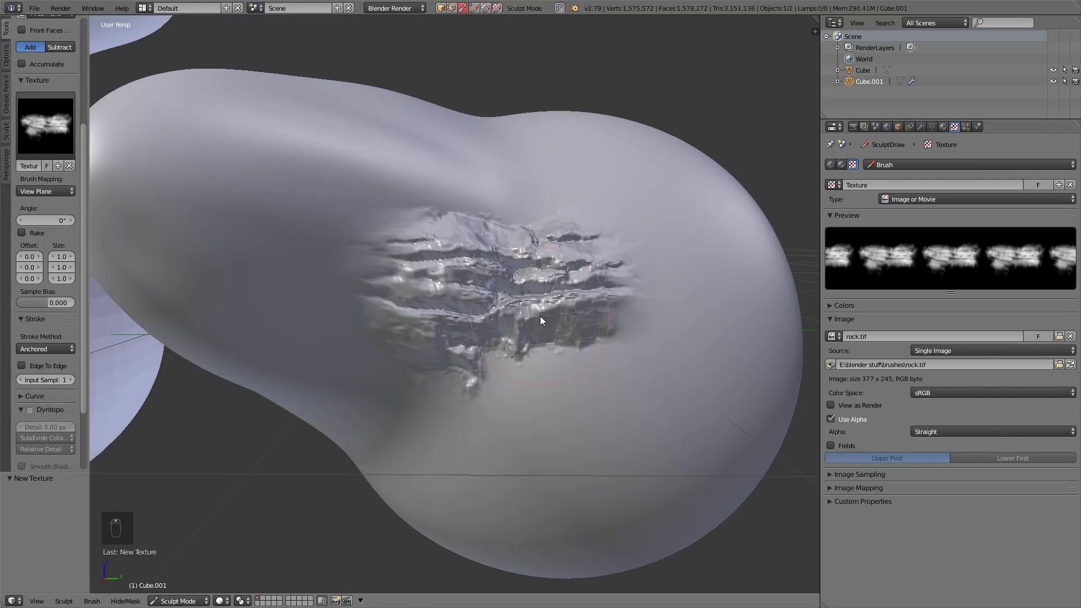
Subdivide the Multires sphere once more to level 6 and check the stamped rock detail
click(921, 128)
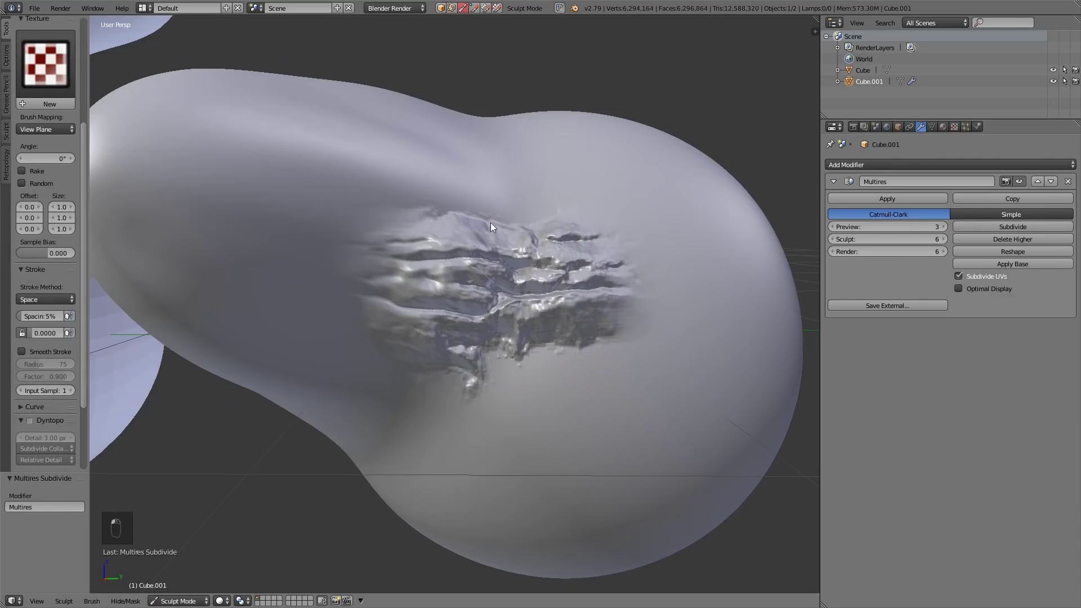
middle_drag(606, 233, 588, 283)
shift+middle_drag(417, 309, 370, 335)
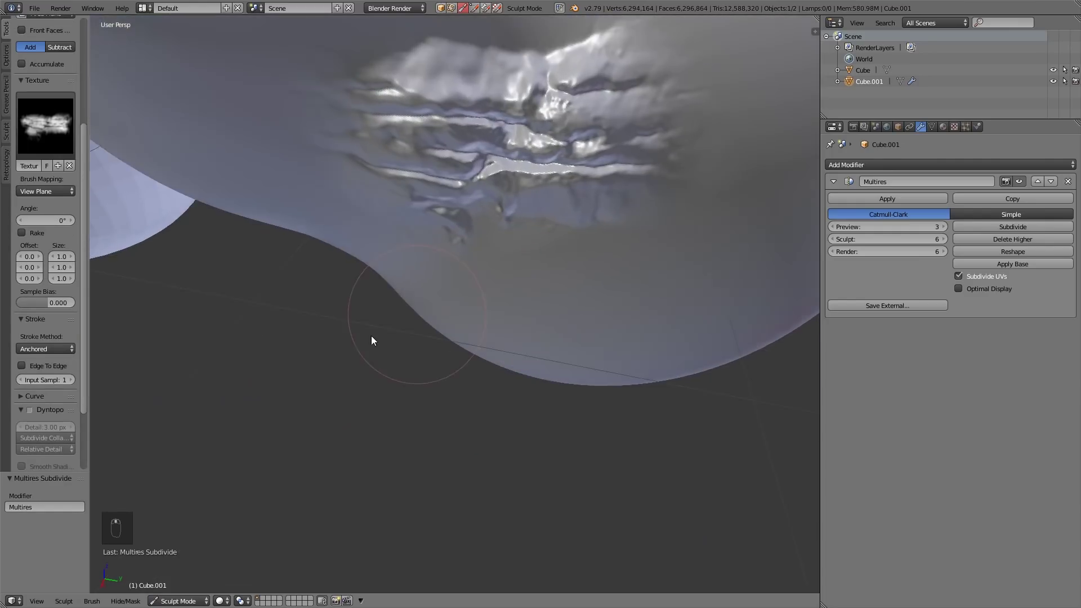
scroll(370, 336, down, 5)
Stamp the rock texture twice more on the rounded body of the Multires sphere
key(alt+g)
key(alt+f)
mouse_move(620, 144)
middle_down()
mouse_move(456, 300)
mouse_move(539, 314)
middle_up()
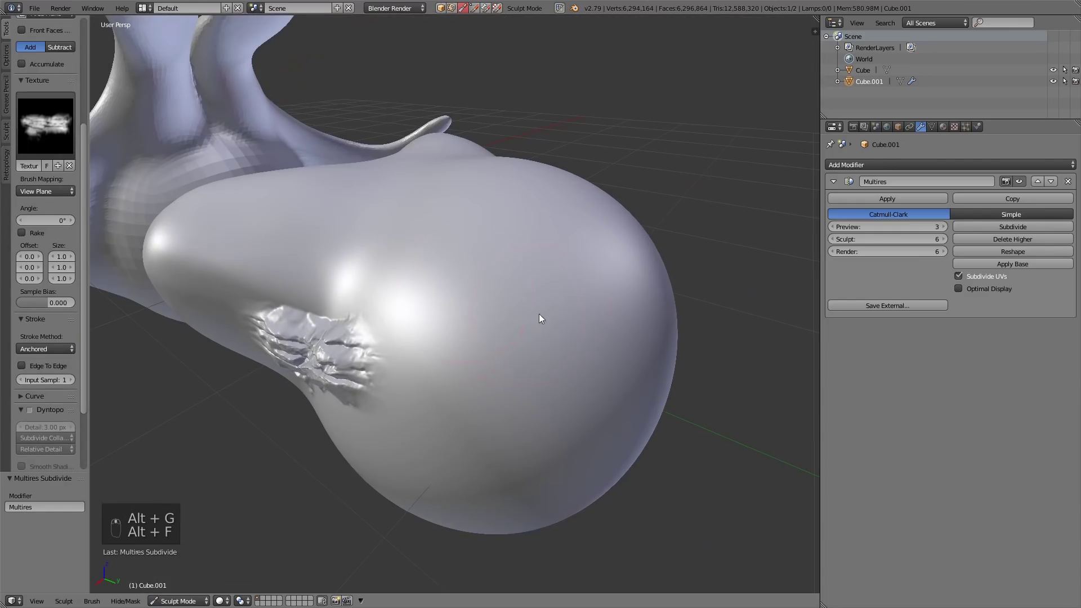
mouse_move(485, 317)
mouse_down()
mouse_move(509, 331)
mouse_move(543, 408)
mouse_move(489, 435)
mouse_move(475, 429)
mouse_move(477, 439)
mouse_up()
middle_drag(451, 340, 492, 332)
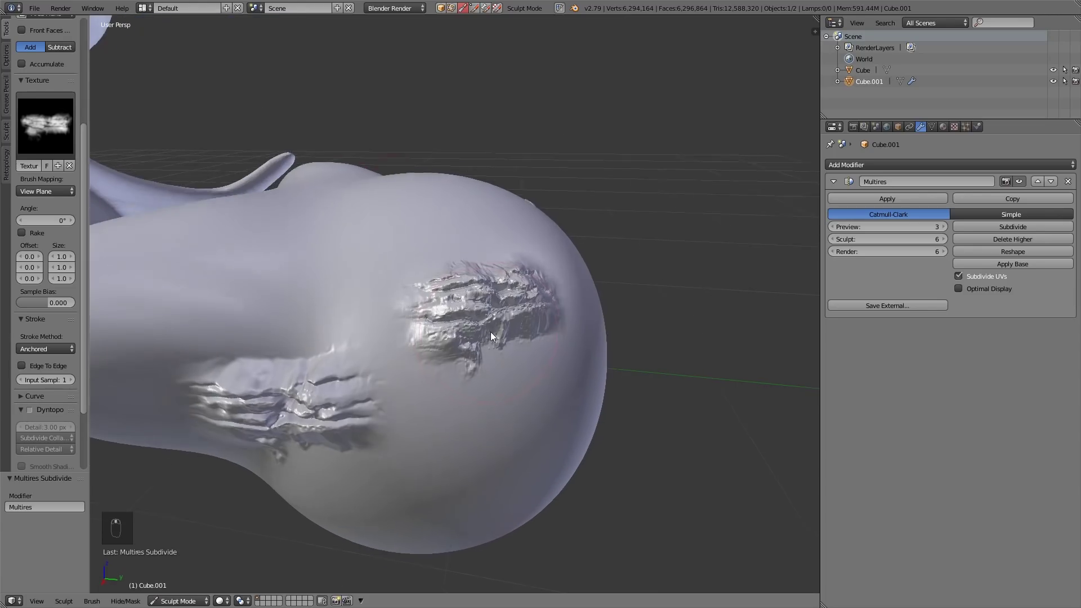
mouse_move(444, 390)
mouse_down()
mouse_move(545, 477)
mouse_move(387, 401)
mouse_move(540, 462)
mouse_move(583, 496)
mouse_up()
mouse_move(617, 436)
middle_down()
mouse_move(579, 447)
mouse_move(608, 429)
mouse_move(647, 430)
mouse_move(501, 388)
mouse_move(501, 309)
mouse_move(674, 237)
middle_up()
Select the Dyntopo sphere, set its detail size to 1.50 px and stamp the rock texture at the horn's base
right_click(380, 310)
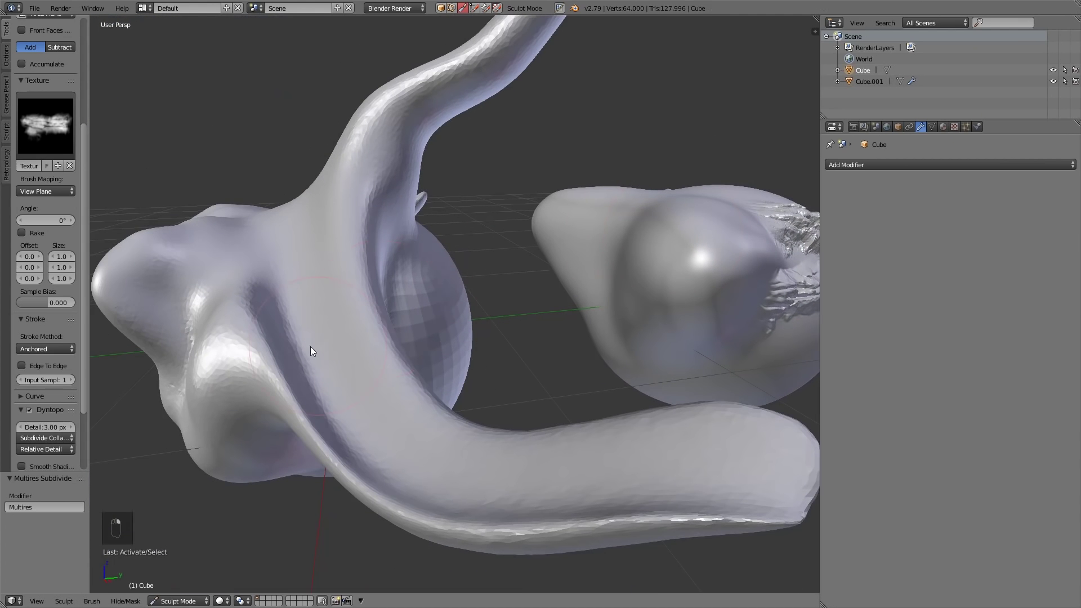
middle_drag(352, 296, 365, 307)
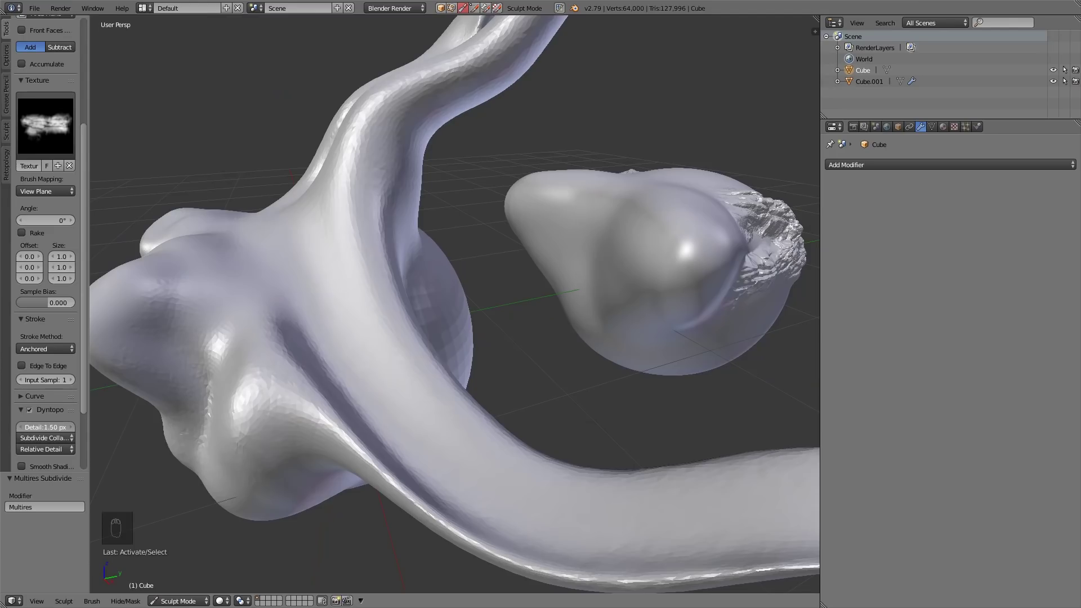
drag(298, 295, 393, 391)
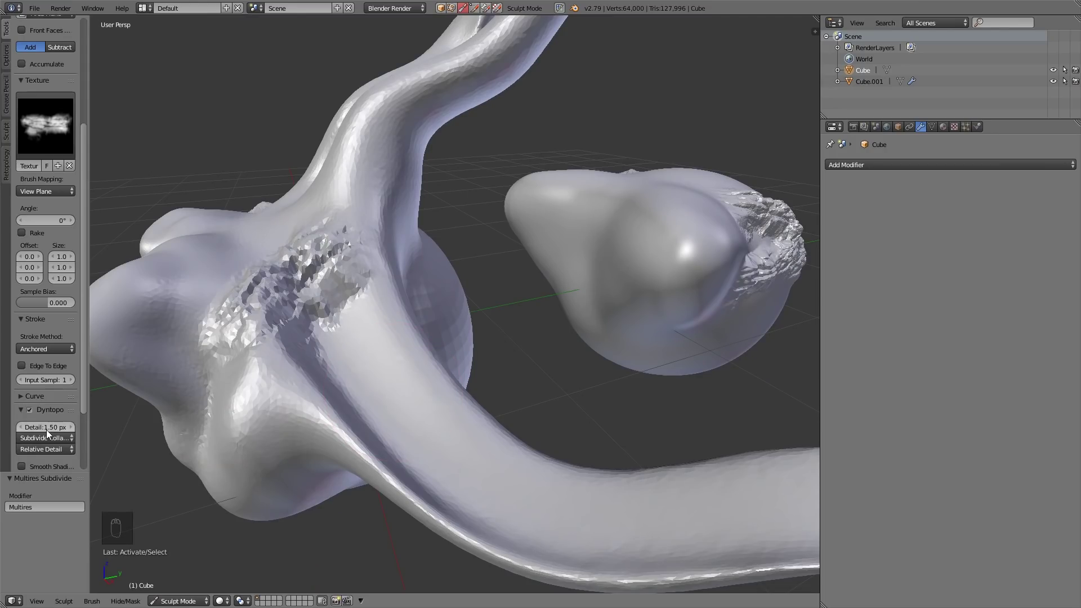
Reduce the Dyntopo detail size to 0.50 px and stamp more rock texture on the horn and neighbouring bulge
drag(47, 430, 23, 431)
drag(363, 387, 276, 358)
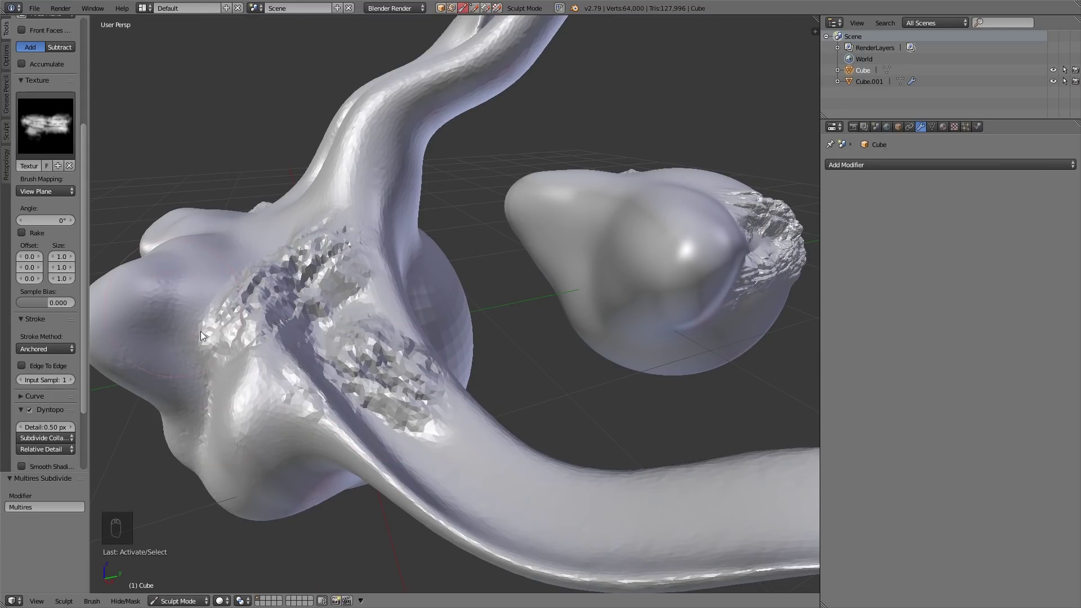
drag(201, 337, 221, 390)
middle_drag(222, 390, 204, 354)
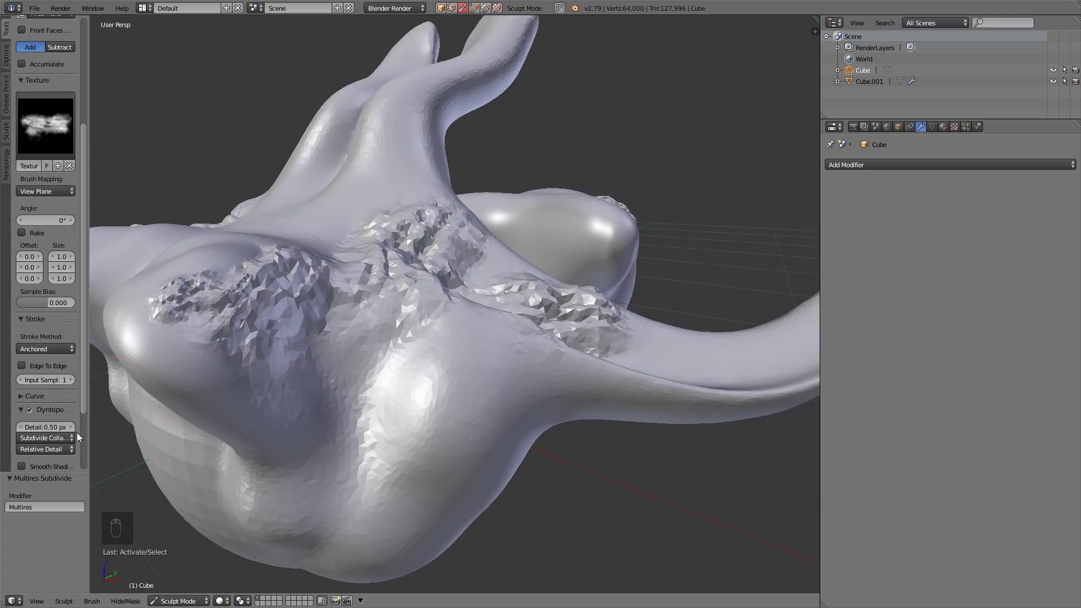
Switch Dyntopo to Constant Detail with a resolution of 88.40 and apply Detail Flood Fill to the mesh
click(60, 451)
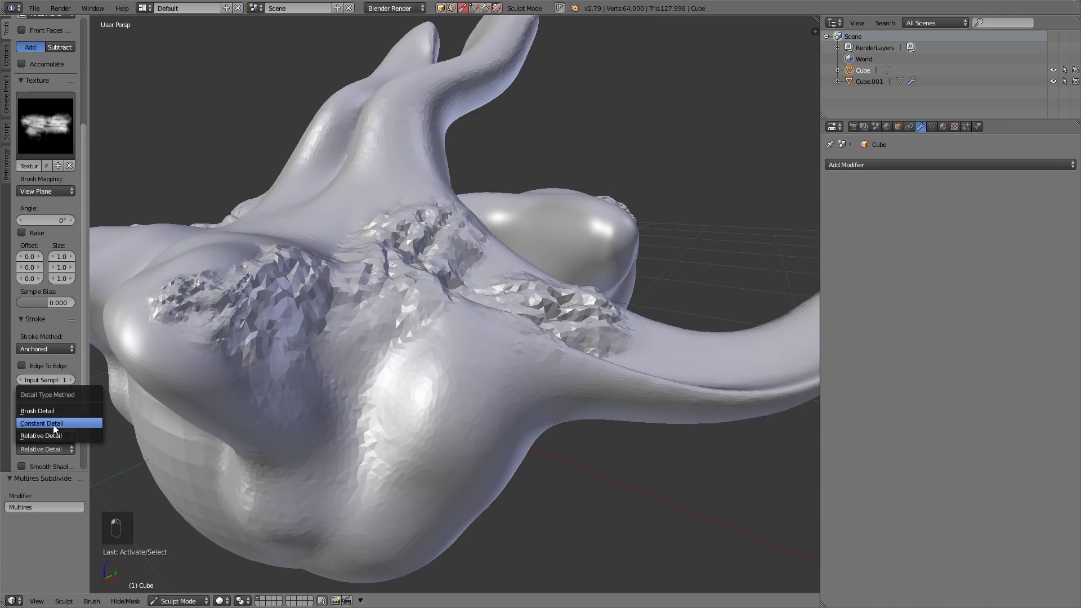
click(53, 424)
drag(60, 426, 84, 426)
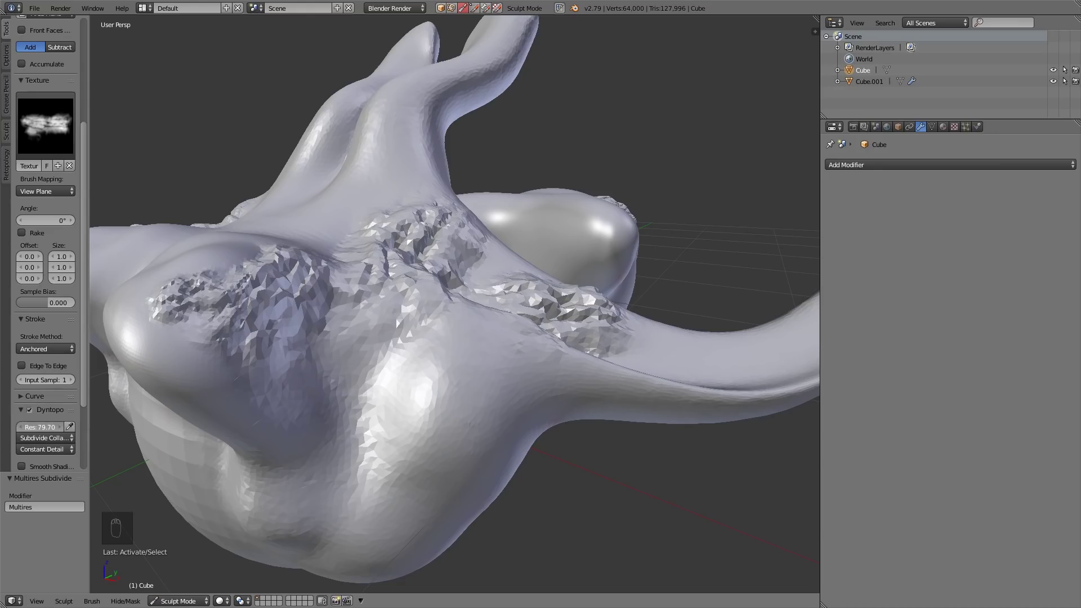
mouse_move(40, 427)
mouse_down()
mouse_move(57, 427)
mouse_move(25, 426)
mouse_up()
drag(84, 388, 84, 442)
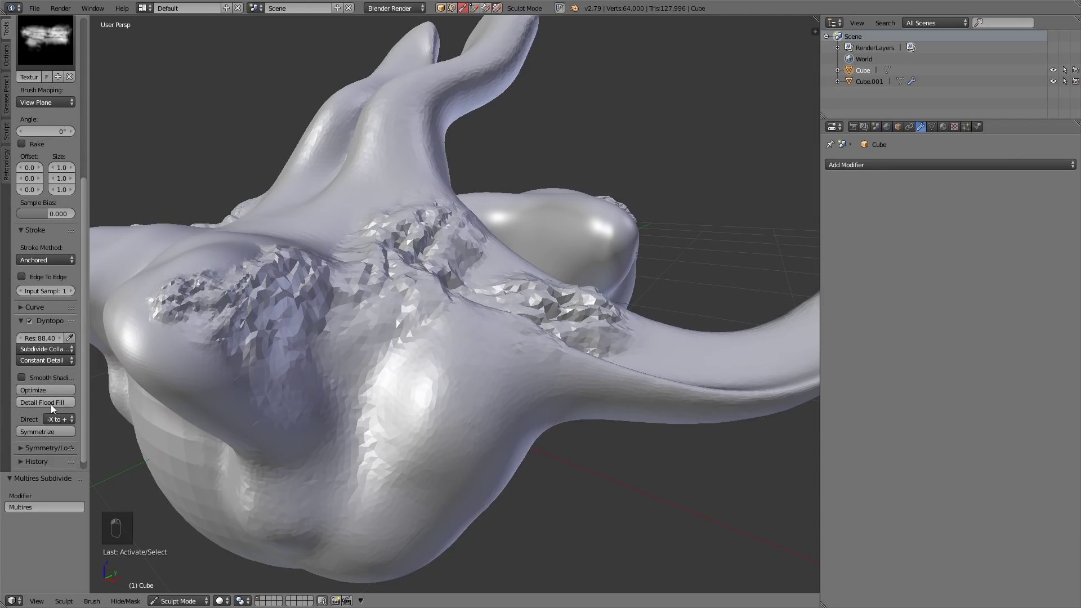
click(42, 402)
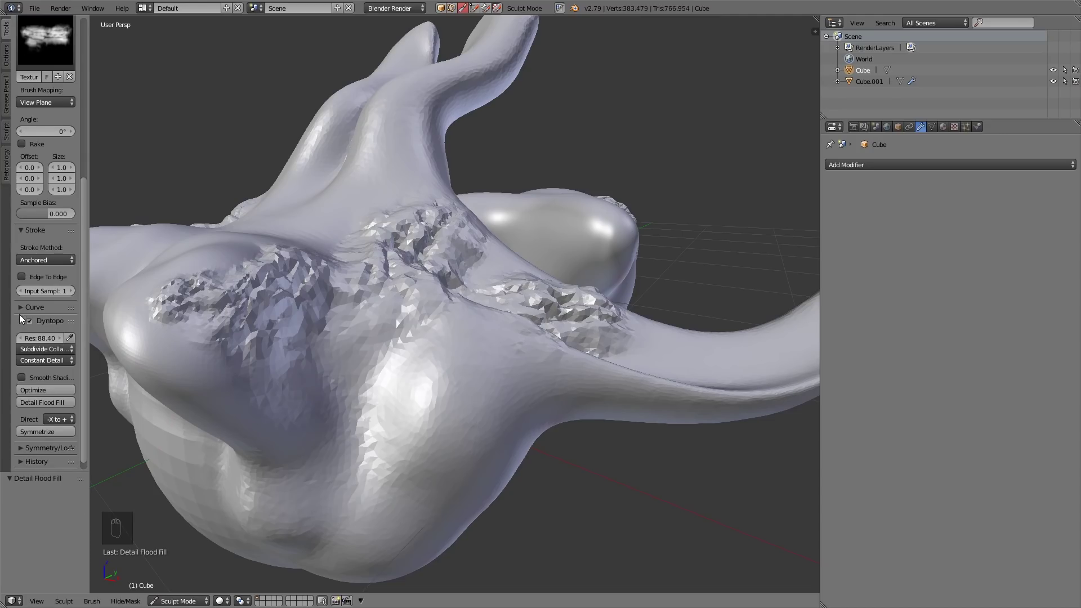
Turn off dynamic topology, stamp the rock texture on the front of the first sphere, and compare both sculpts
key(ctrl+d)
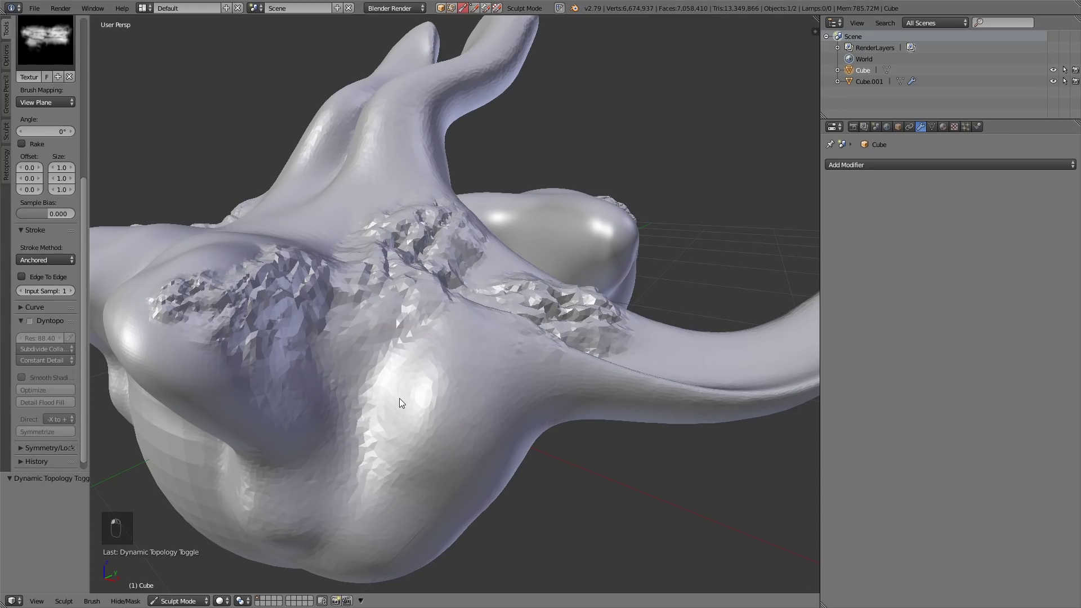
drag(400, 397, 459, 506)
middle_drag(426, 396, 208, 323)
middle_drag(409, 444, 417, 434)
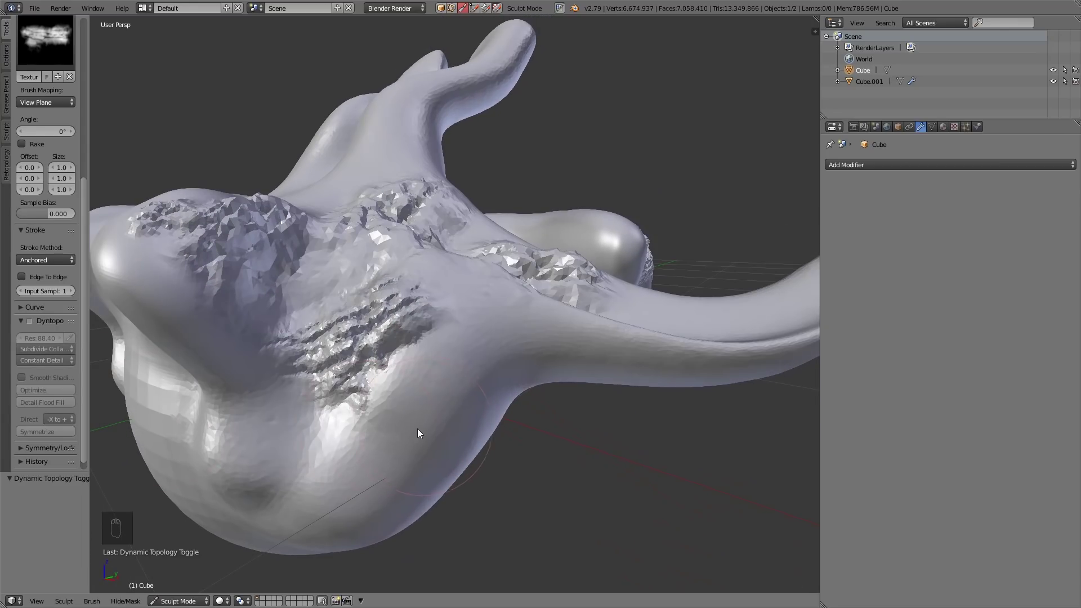
middle_drag(417, 428, 370, 455)
scroll(536, 389, down, 8)
middle_drag(536, 390, 505, 382)
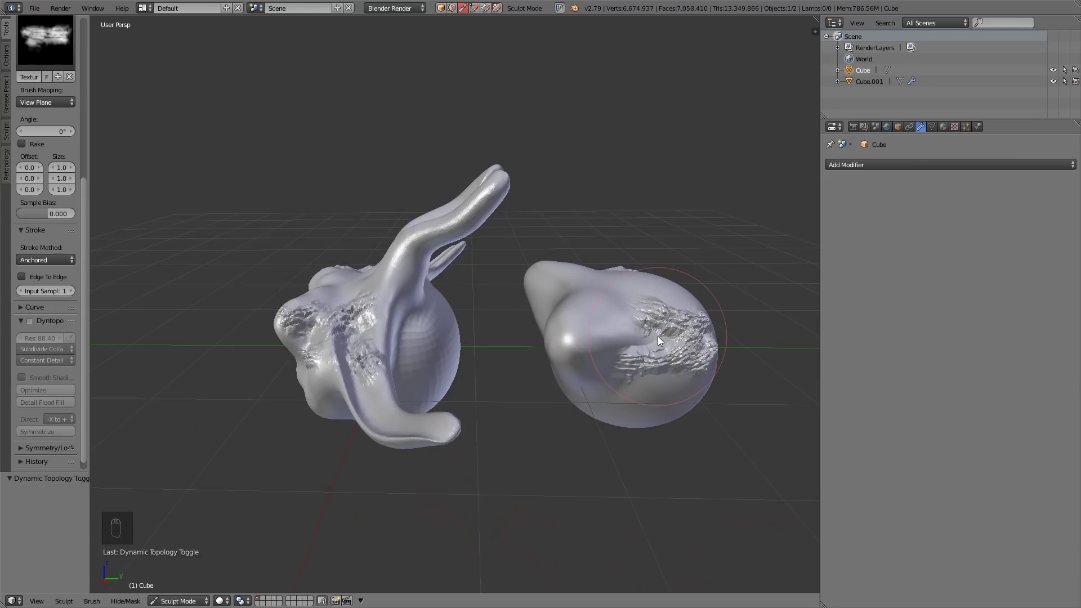
middle_drag(658, 337, 597, 356)
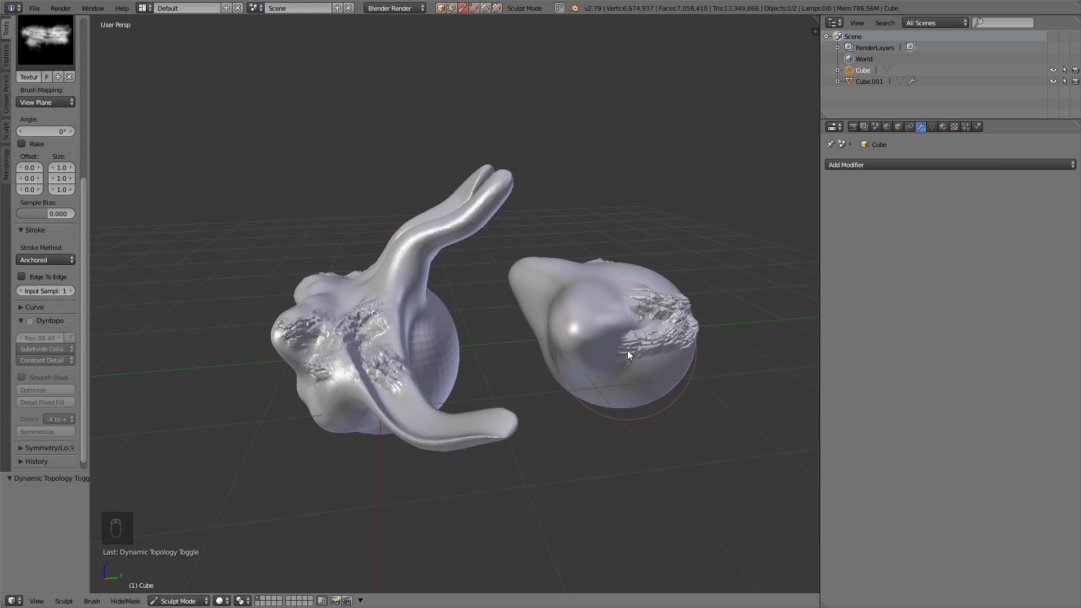
Examine the rock detail on the second sphere up close and compare it with the horned sculpt
middle_drag(673, 373, 624, 367)
scroll(624, 367, up, 4)
scroll(709, 379, up, 2)
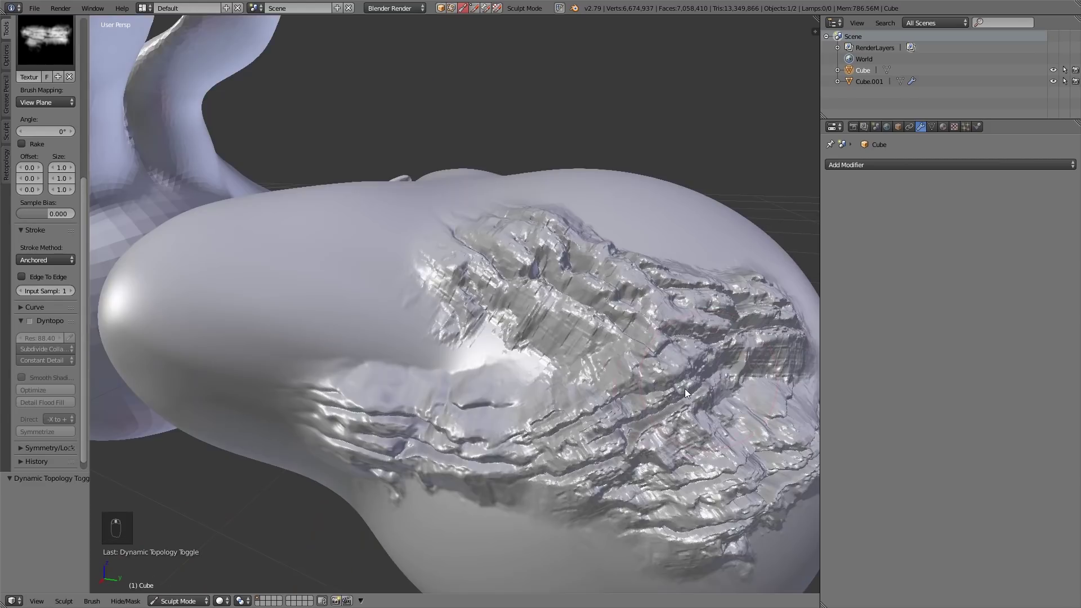
scroll(685, 389, down, 4)
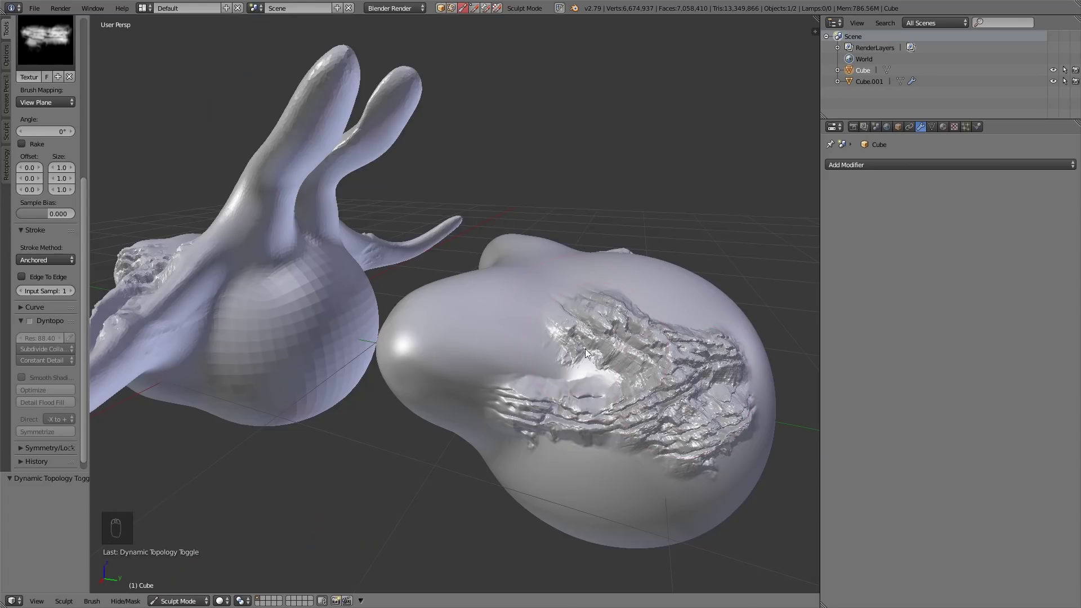
mouse_move(627, 342)
middle_down()
mouse_move(311, 303)
mouse_move(332, 305)
mouse_move(327, 312)
middle_up()
shift+middle_drag(222, 361, 361, 343)
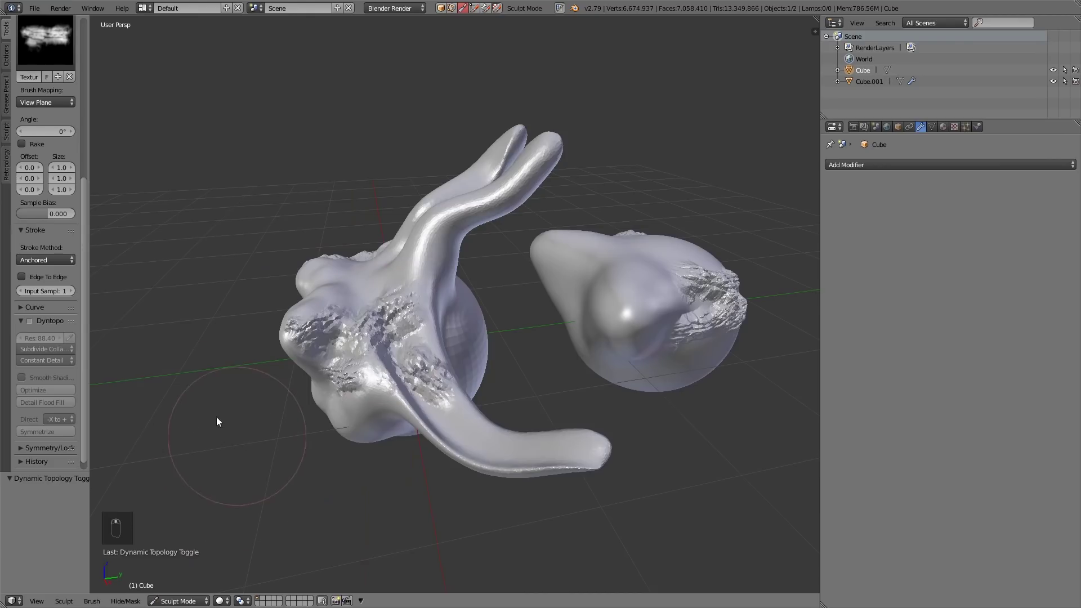
Switch to Object Mode, add an icosphere and move it beside the horned sculpt
click(178, 601)
click(172, 587)
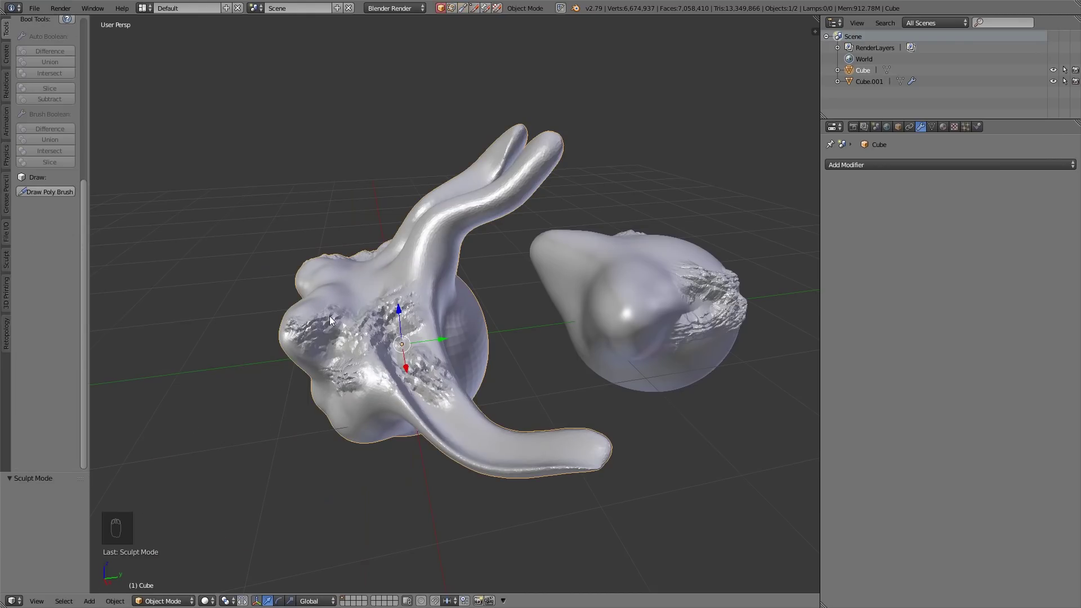
key(shift+a)
mouse_move(330, 317)
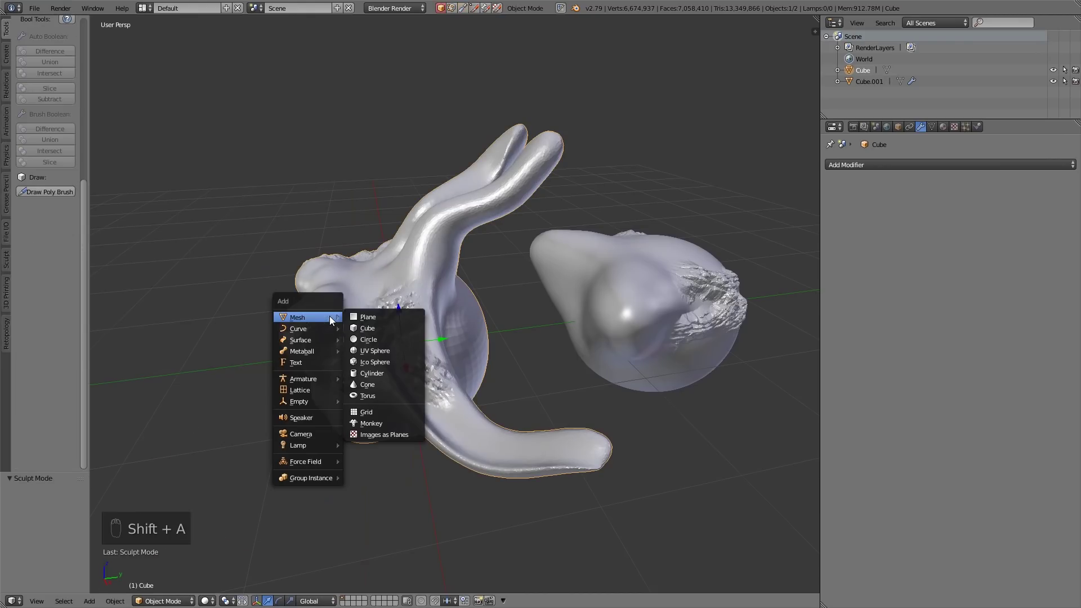
click(371, 362)
key(g)
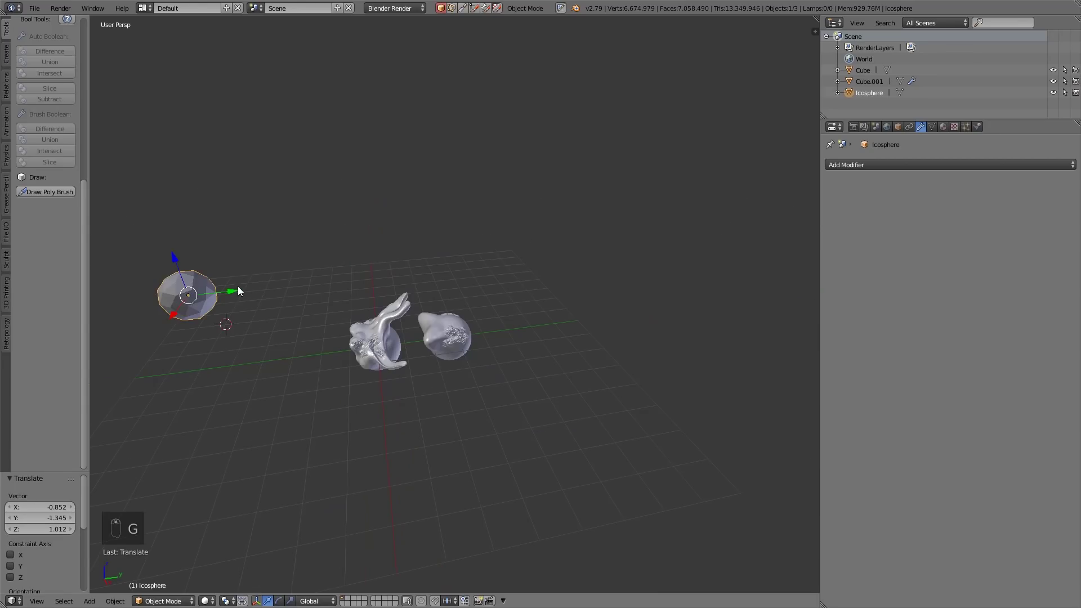
drag(240, 290, 407, 309)
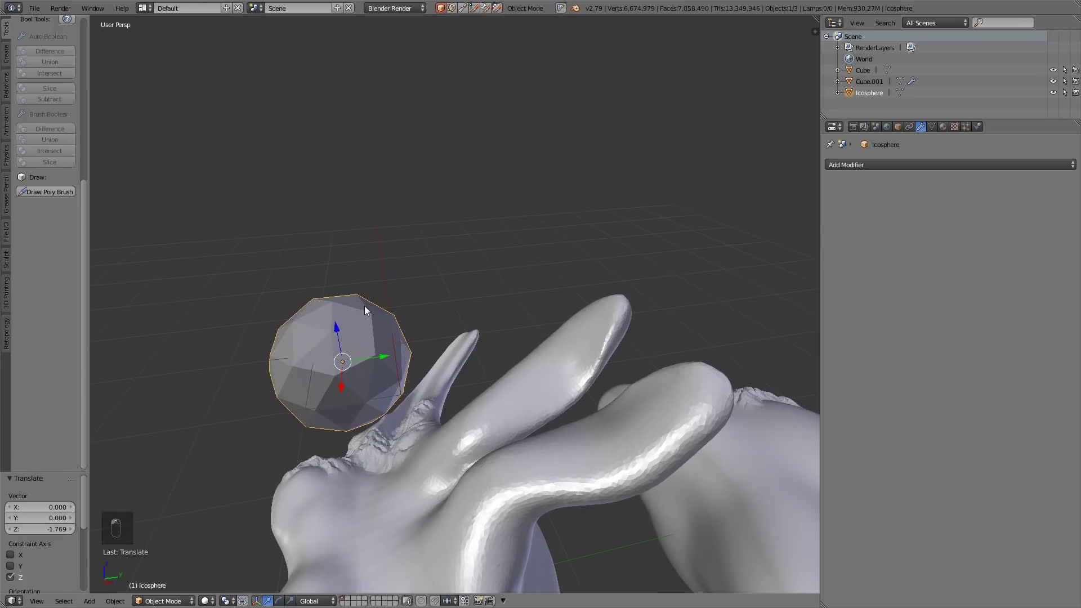
Smooth the icosphere with a level 3 Subdivision Surface modifier and apply the modifier
key(w)
key(ctrl+3)
click(887, 201)
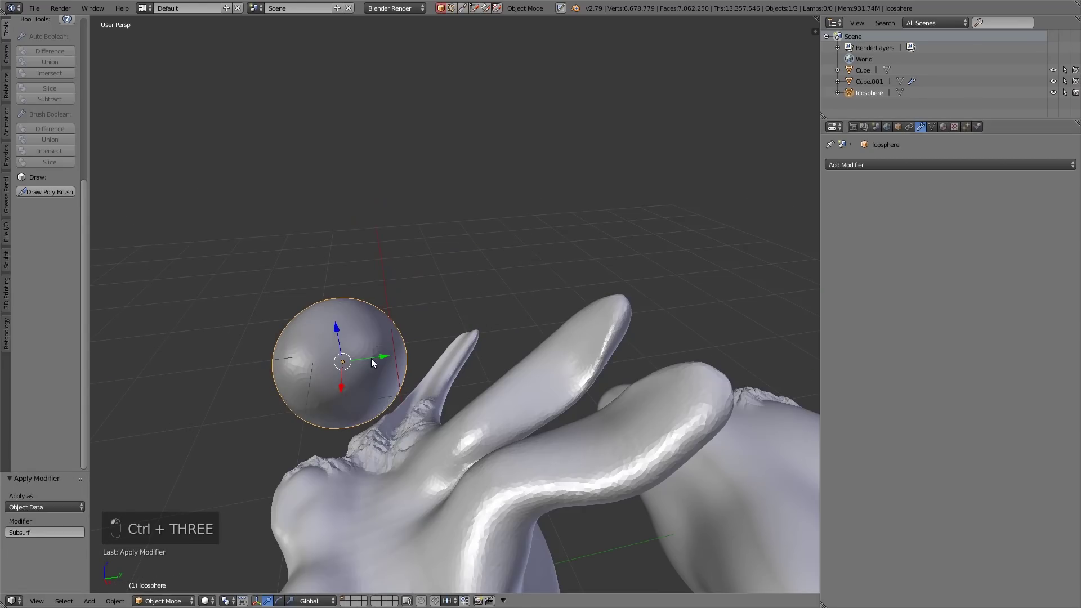
Move the smoothed icosphere so that it overlaps the side of the horned sculpt
middle_drag(371, 358, 404, 376)
key(g)
drag(404, 500, 447, 511)
middle_drag(448, 512, 390, 417)
drag(376, 474, 396, 410)
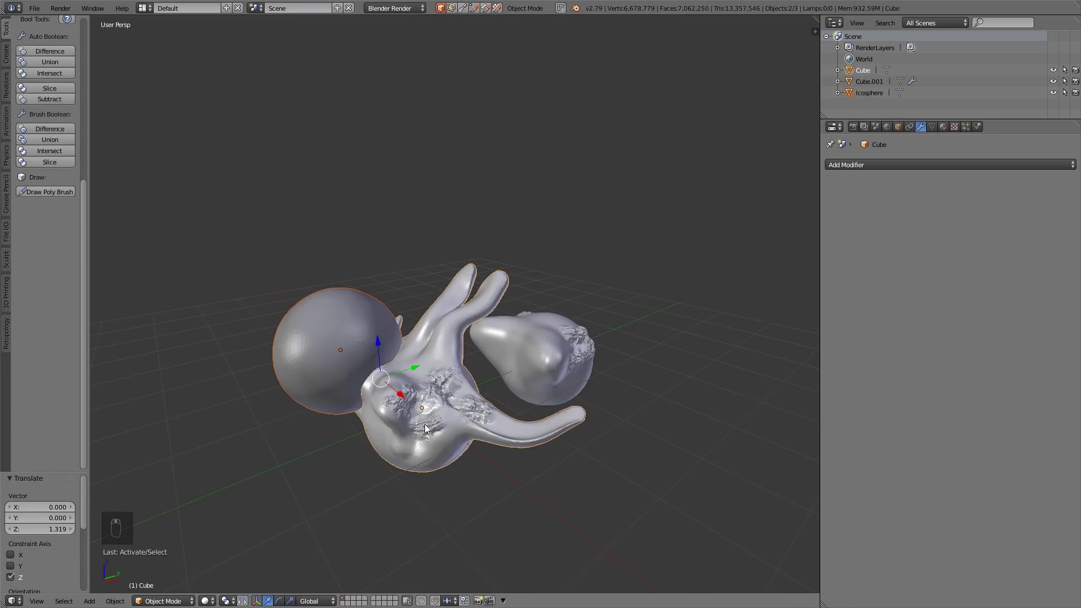
Select only the horned sculpt, enable Dyntopo in Sculpt Mode with a resolution of 30 and apply Detail Flood Fill
right_click(426, 425)
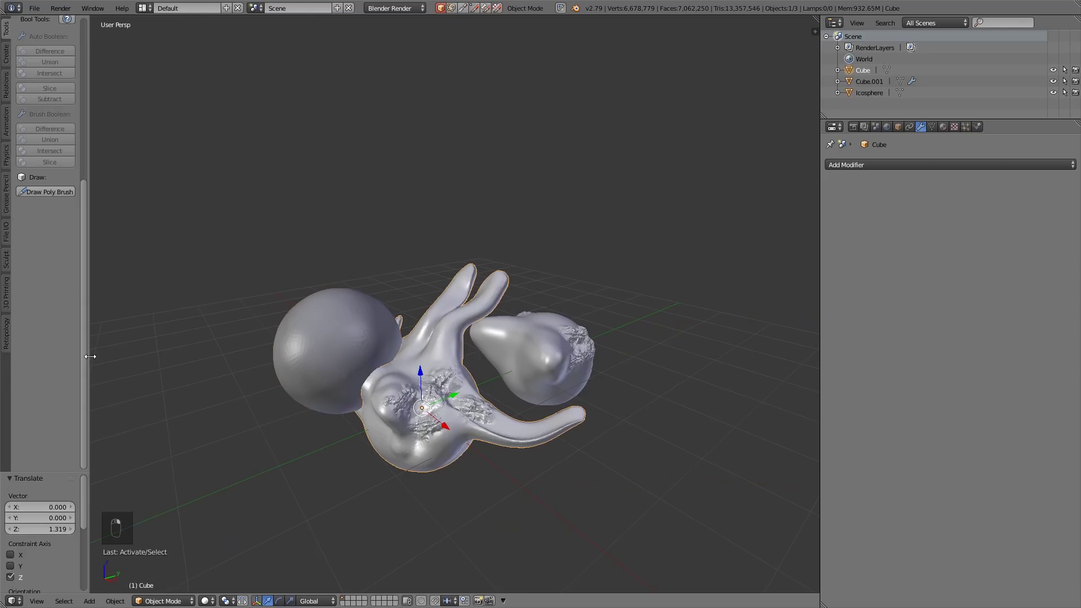
click(163, 601)
click(164, 575)
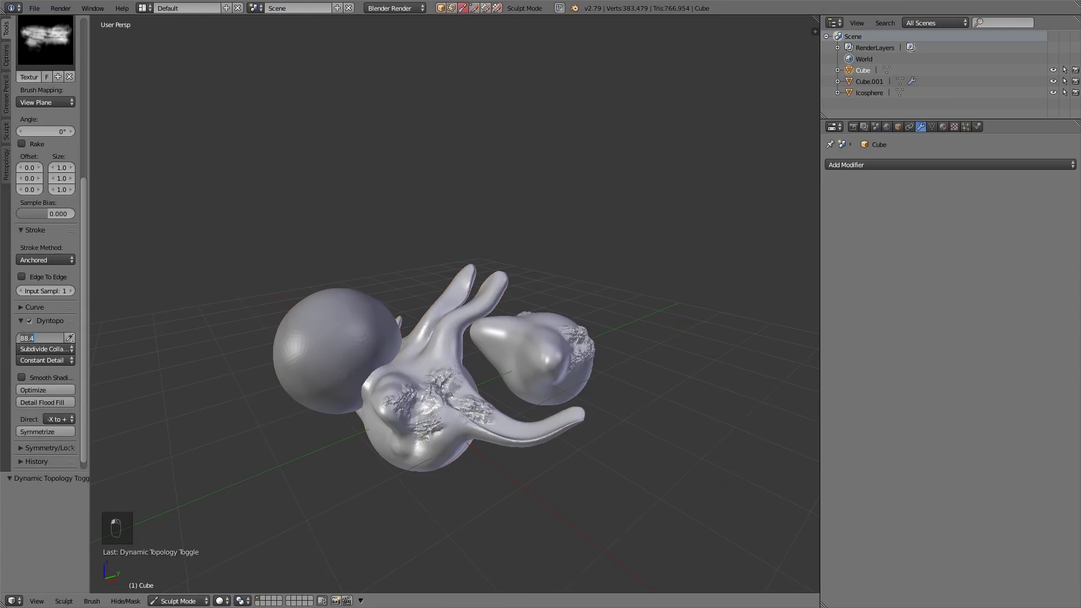
text(30)
key(Return)
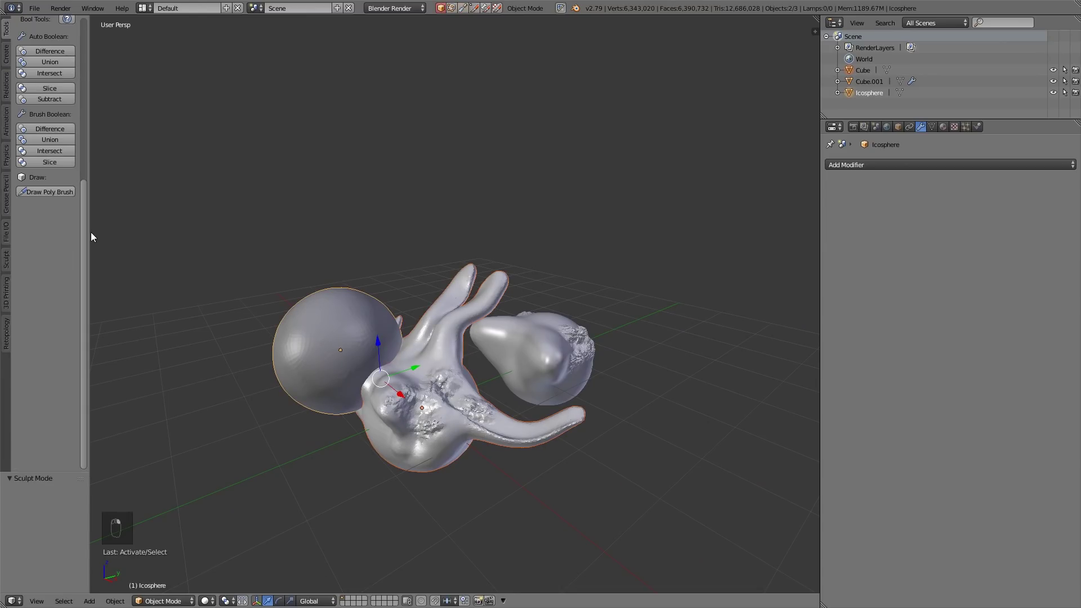
Merge the horned sculpt and the icosphere into one mesh with the Bool Tools Auto Boolean Union
drag(83, 187, 87, 120)
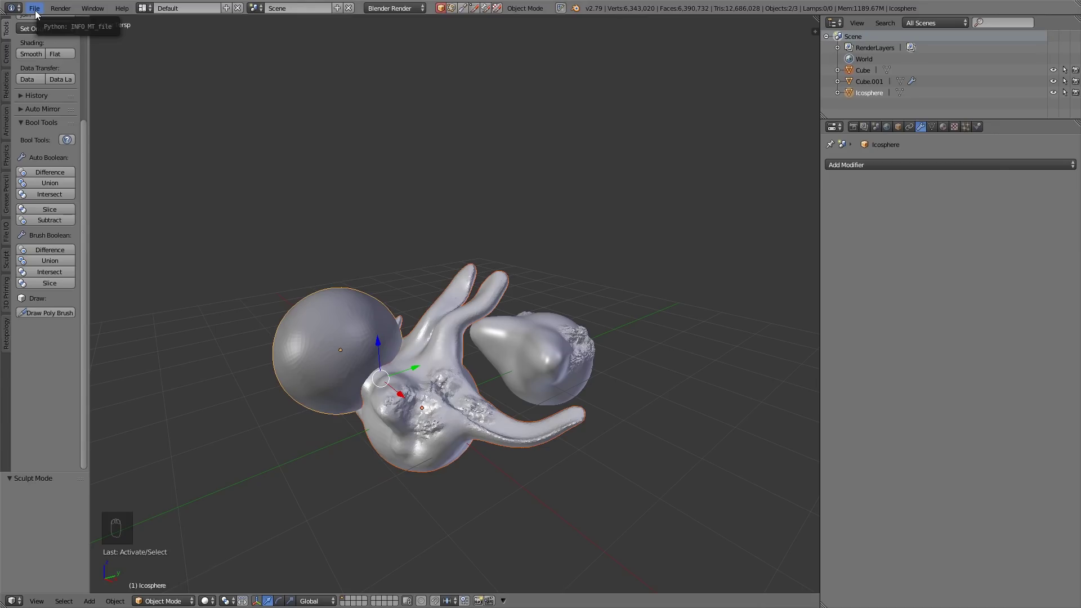
click(48, 184)
middle_drag(286, 289, 399, 364)
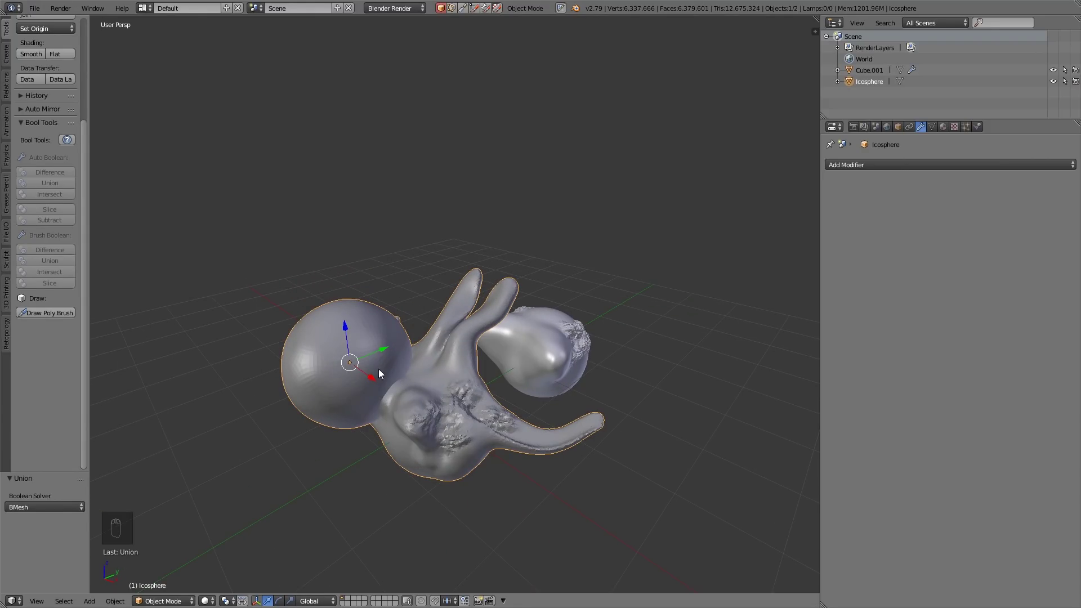
Enter Sculpt Mode on the merged mesh, remove the brush texture and enable dynamic topology
middle_drag(465, 433, 340, 358)
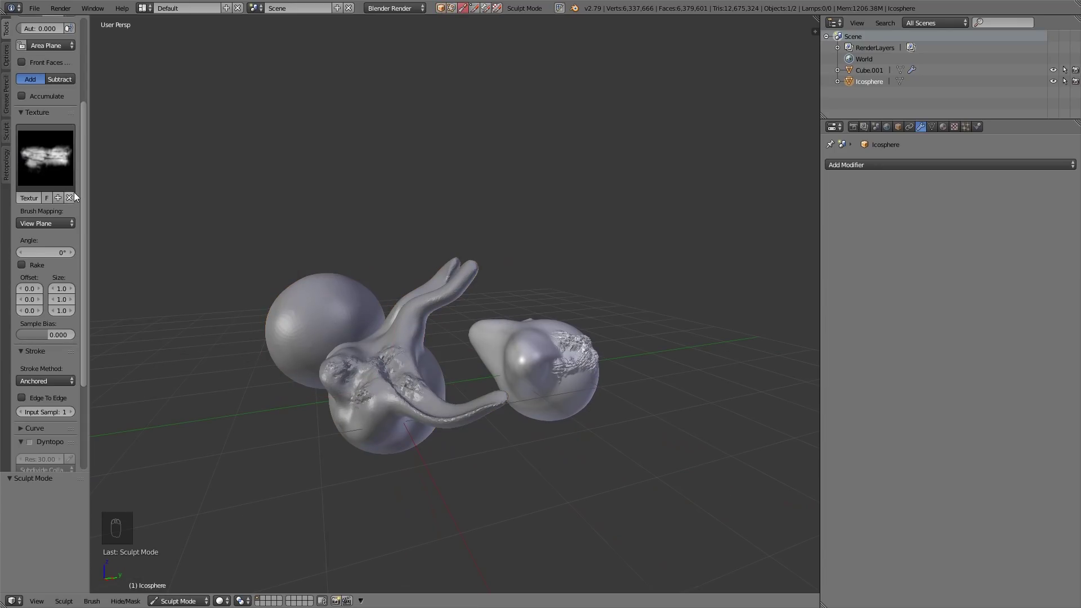
click(73, 199)
scroll(73, 251, down, 5)
click(30, 329)
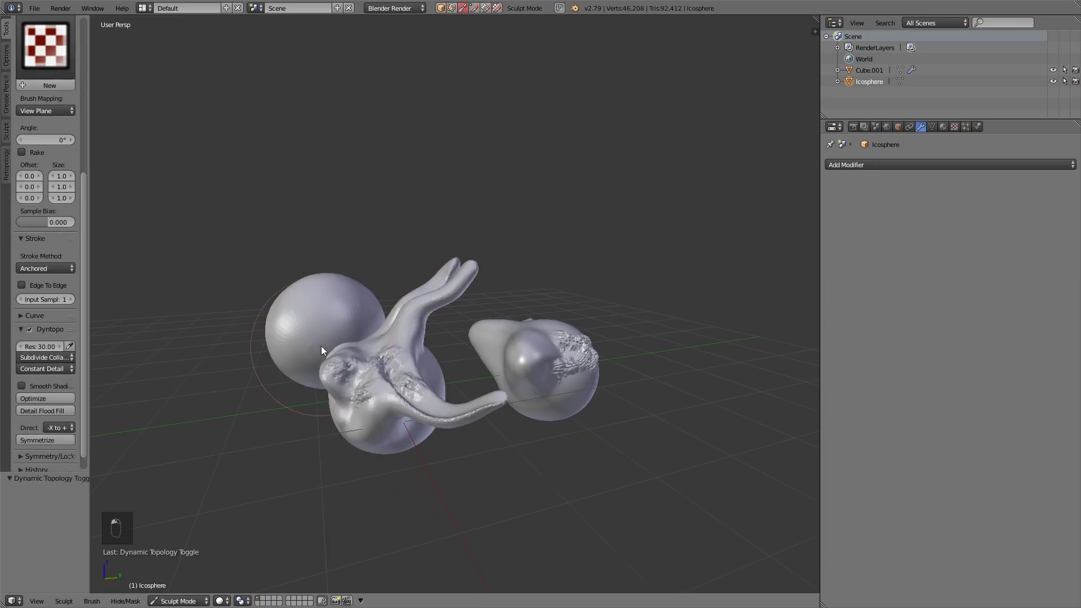
Set the stroke method to Space, then sculpt and smooth over the seam between the sphere and the horned body
click(45, 268)
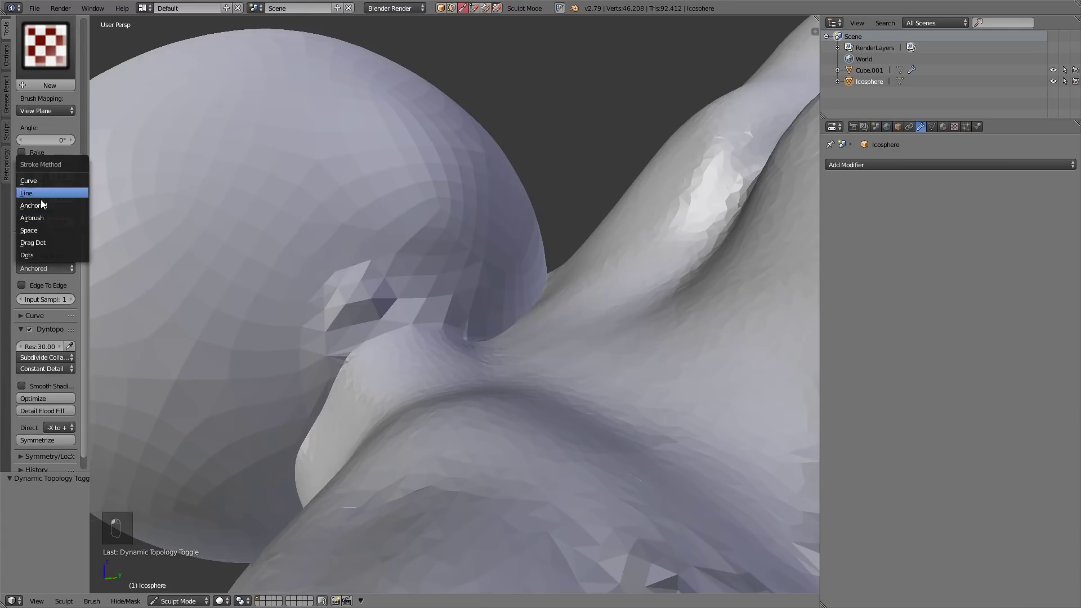
click(28, 229)
scroll(420, 305, down, 8)
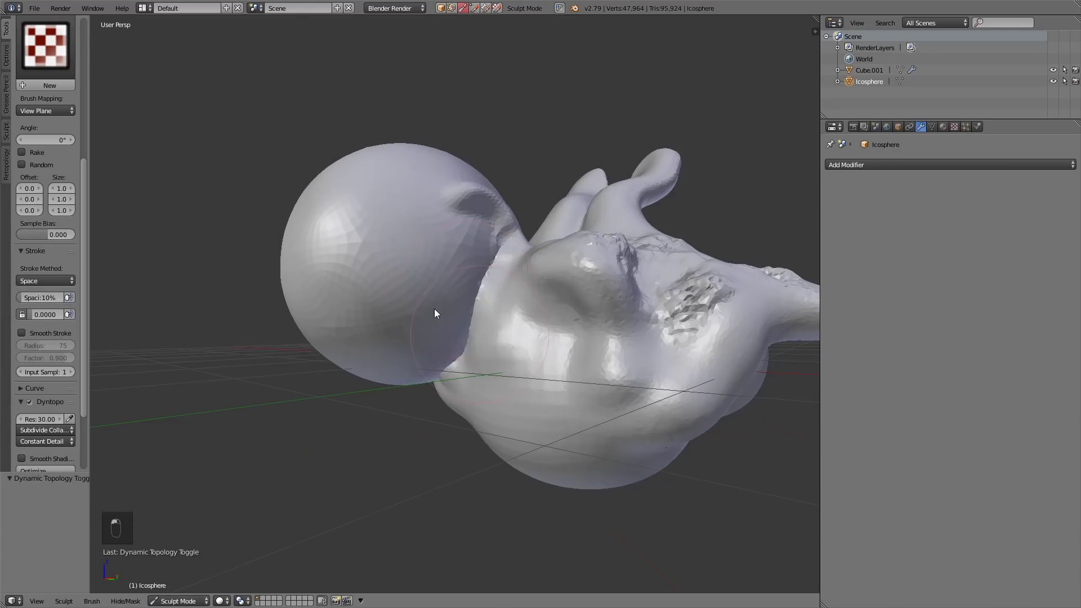
mouse_move(454, 318)
shift+mouse_down()
mouse_move(461, 329)
mouse_move(546, 283)
shift+mouse_up()
scroll(546, 282, down, 4)
middle_drag(558, 316, 535, 349)
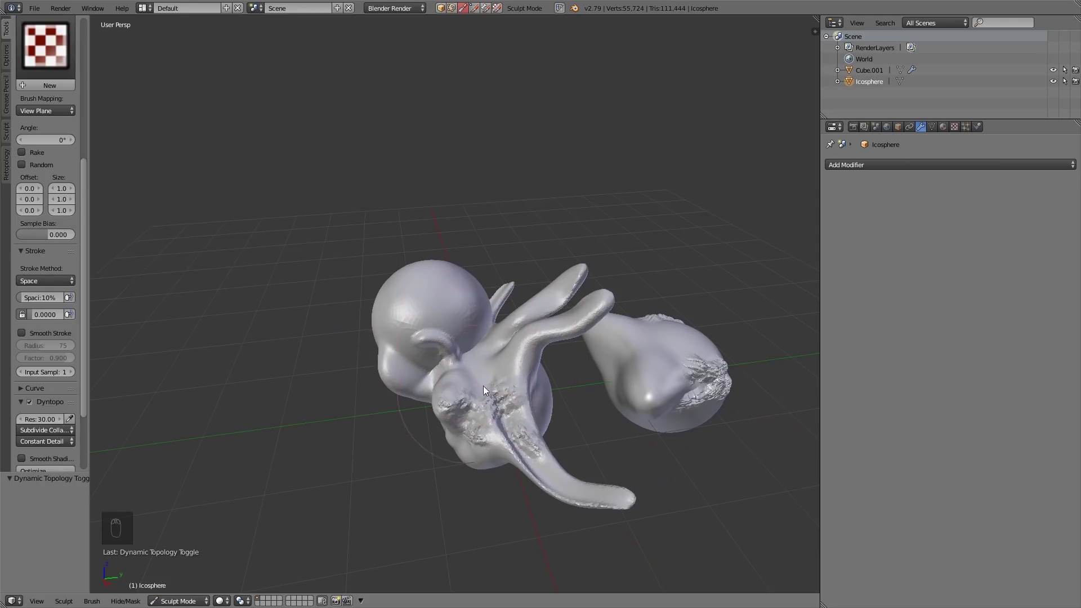
mouse_move(483, 386)
middle_down()
mouse_move(515, 364)
mouse_move(516, 380)
middle_up()
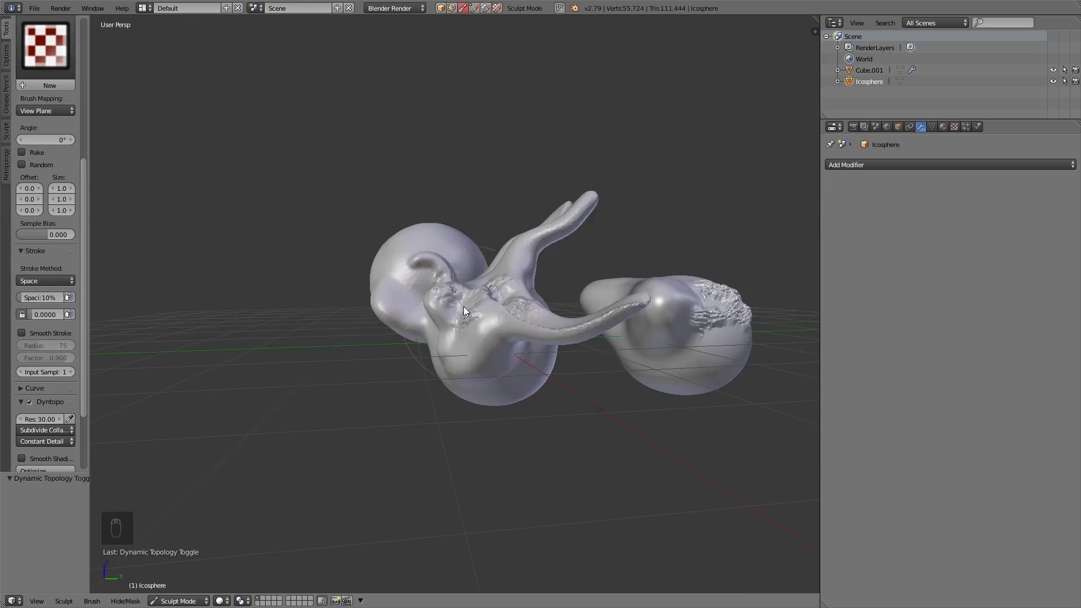
mouse_move(512, 372)
middle_down()
mouse_move(492, 384)
mouse_move(428, 360)
middle_up()
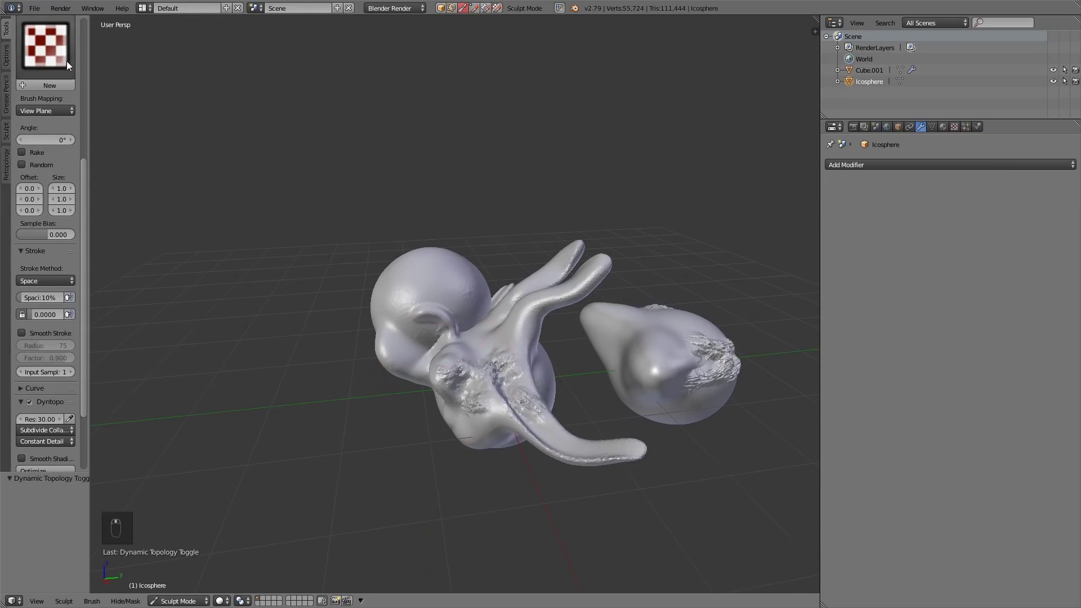
Choose the Snake Hook brush and pull a long limb out of the merged sphere, bending it downward
drag(84, 178, 86, 47)
click(50, 48)
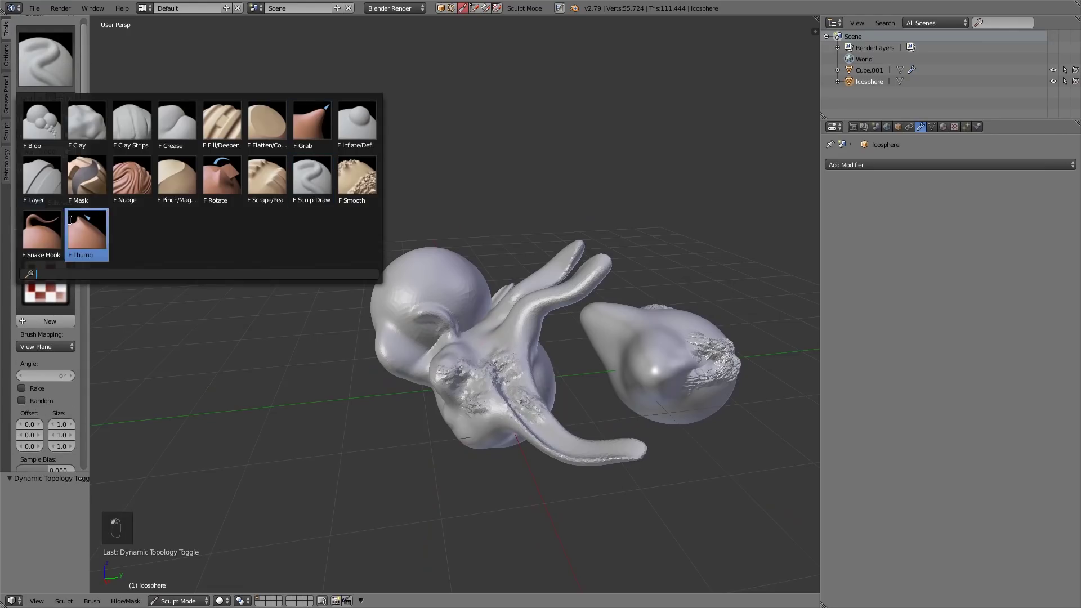
click(70, 239)
middle_drag(427, 329, 397, 314)
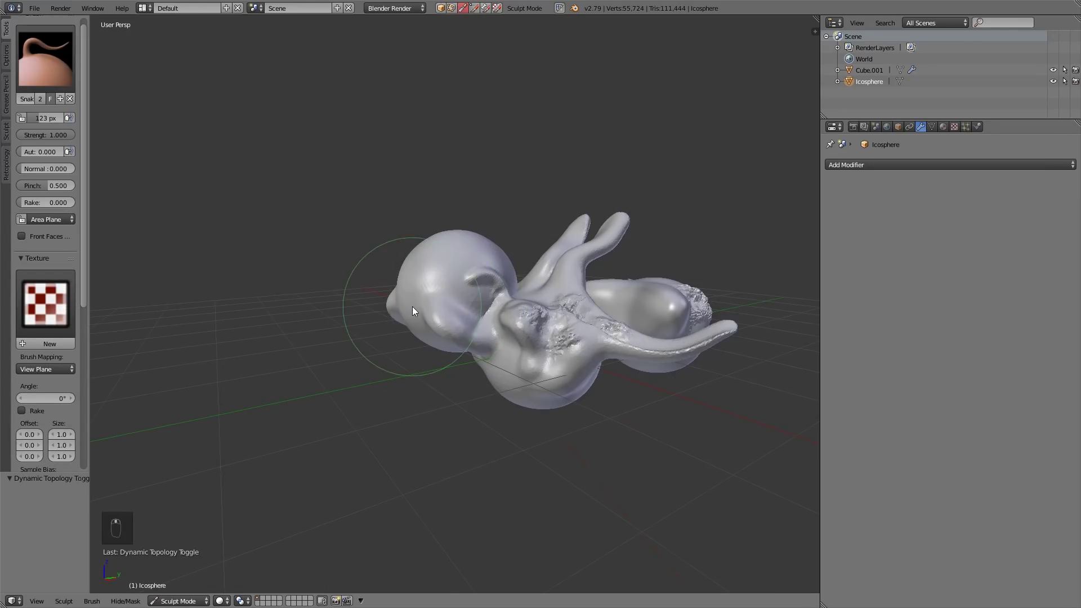
drag(368, 342, 362, 445)
drag(339, 354, 376, 467)
middle_drag(376, 467, 447, 364)
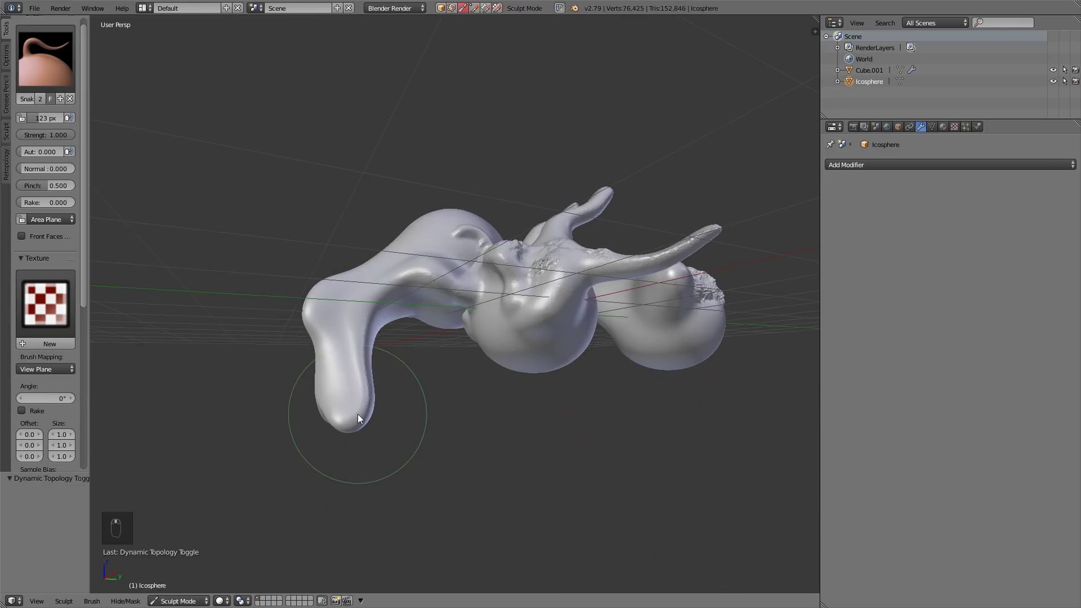
Apply Detail Flood Fill to the merged mesh and inspect its topology in wireframe before returning to solid shading
mouse_move(299, 434)
middle_down()
mouse_move(586, 333)
mouse_move(496, 259)
middle_up()
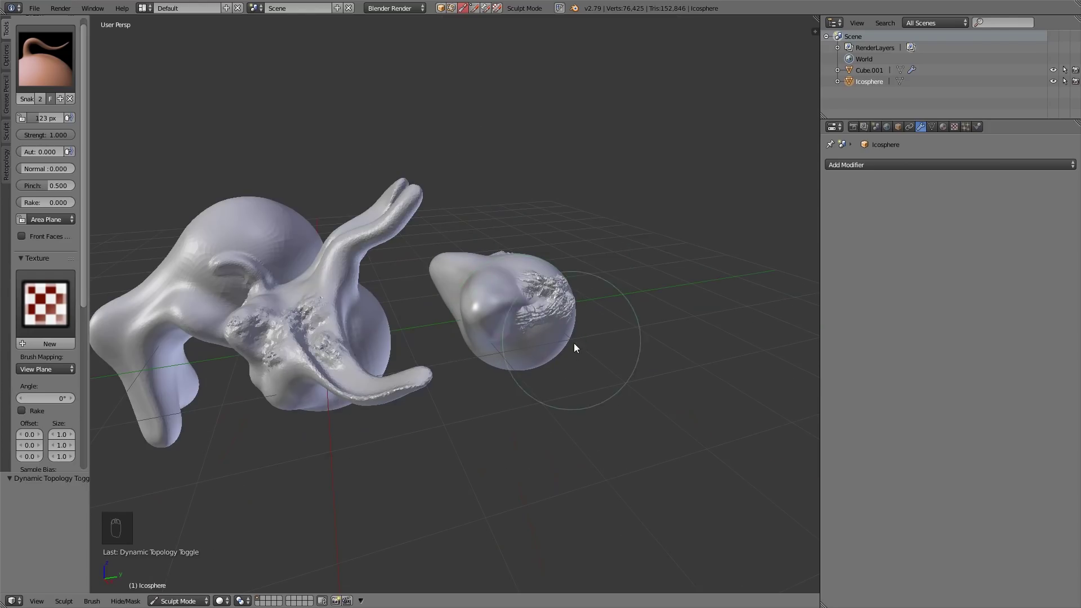
middle_drag(545, 361, 498, 350)
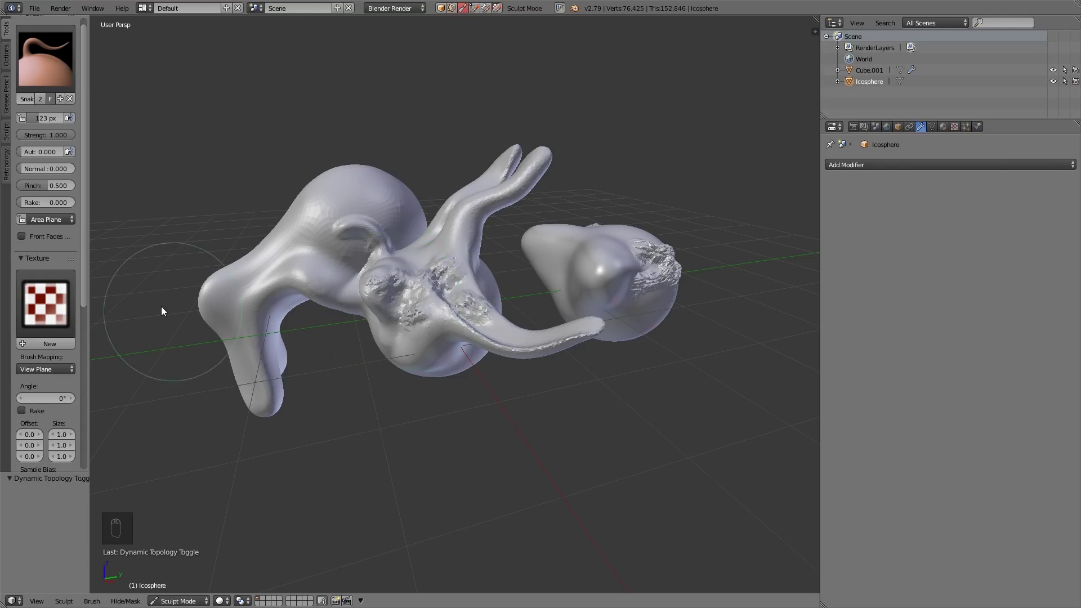
scroll(79, 402, down, 8)
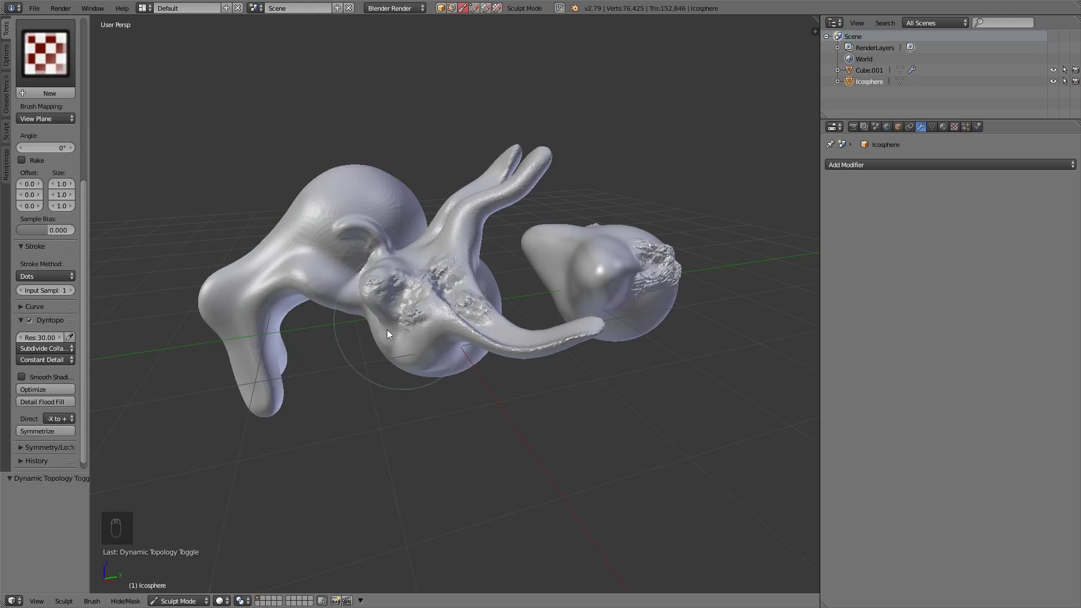
click(44, 403)
key(z)
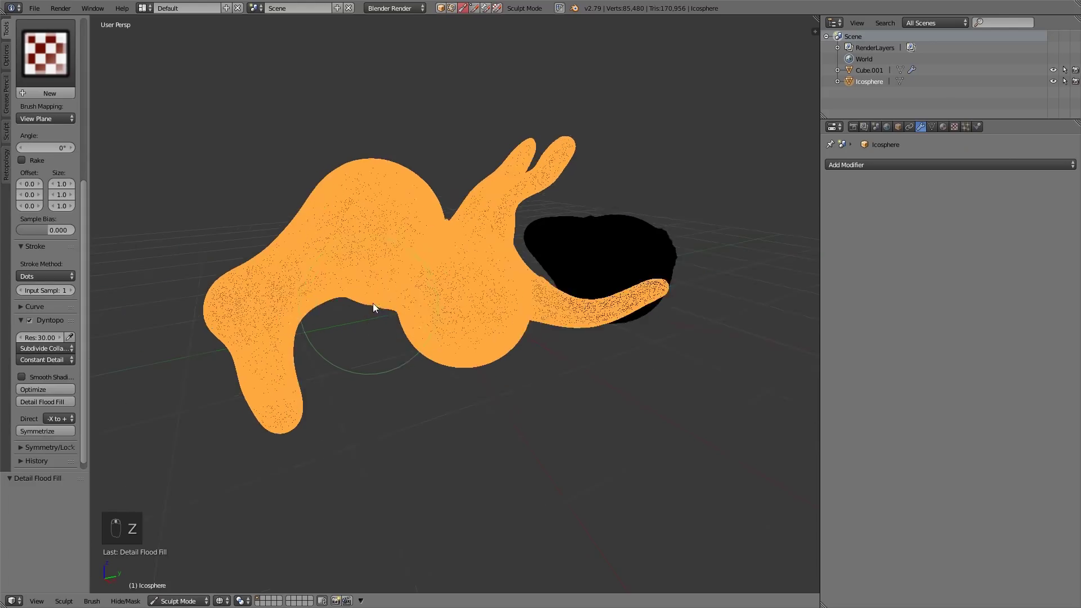
middle_drag(372, 303, 393, 292)
scroll(400, 283, up, 5)
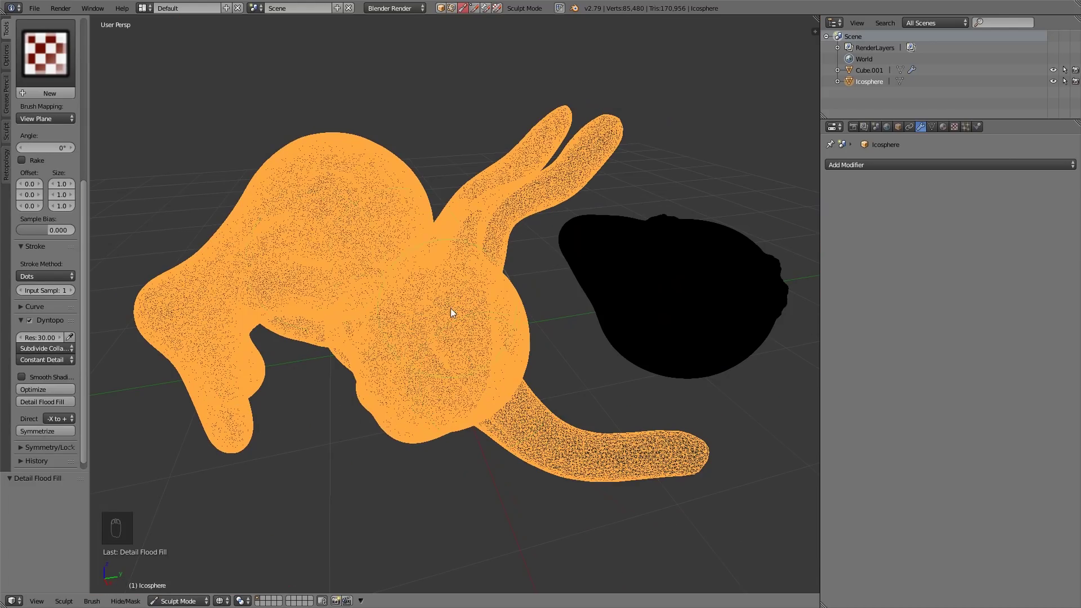
key(z)
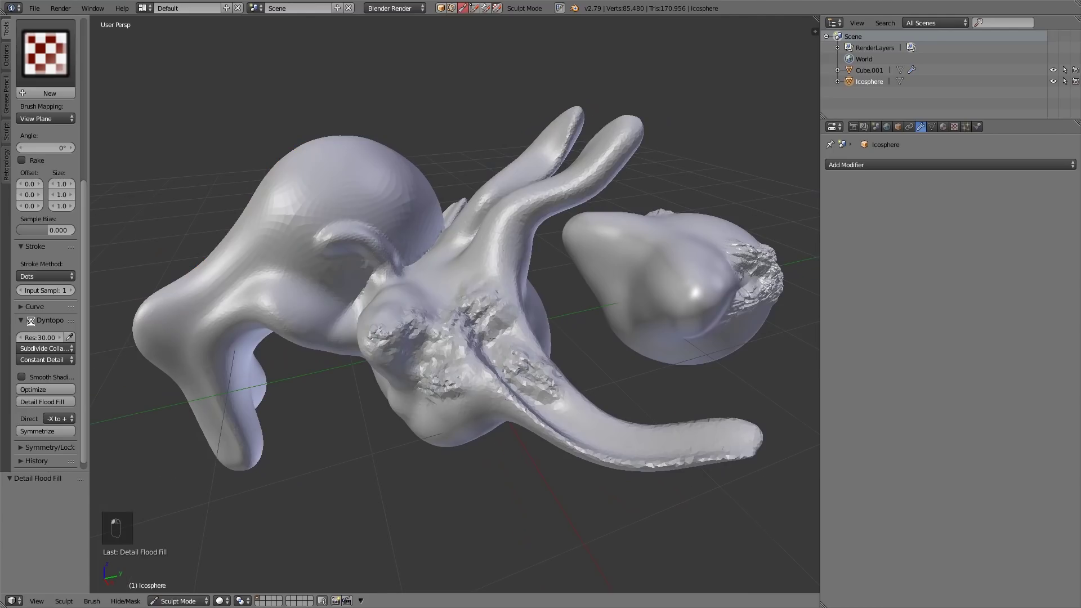
Turn off dynamic topology, return to Object Mode and add a Multiresolution modifier subdivided once to the merged mesh
click(30, 321)
click(177, 601)
click(178, 587)
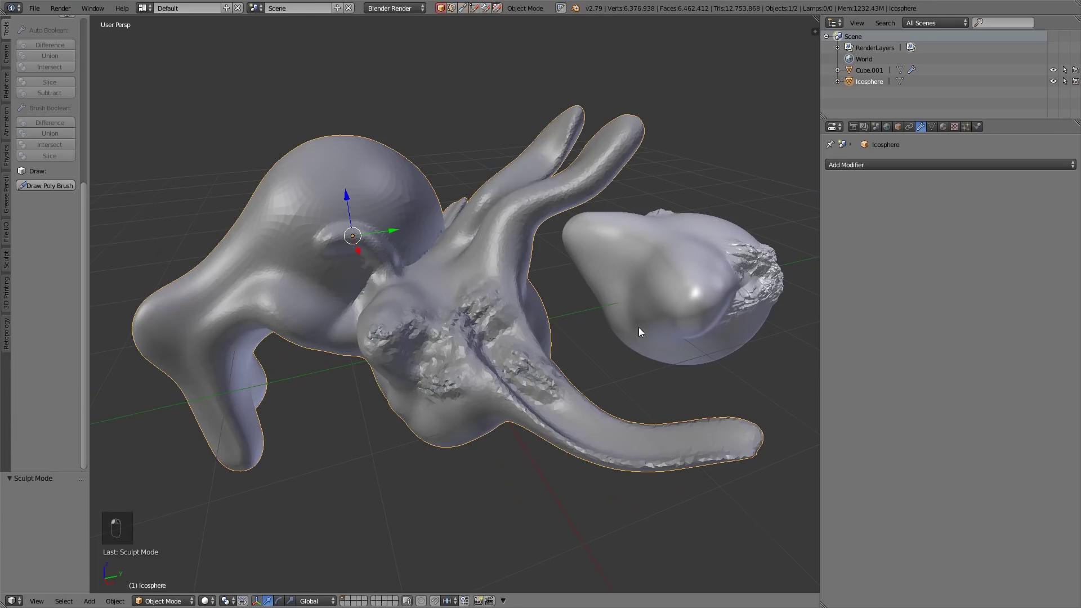
click(844, 165)
click(864, 289)
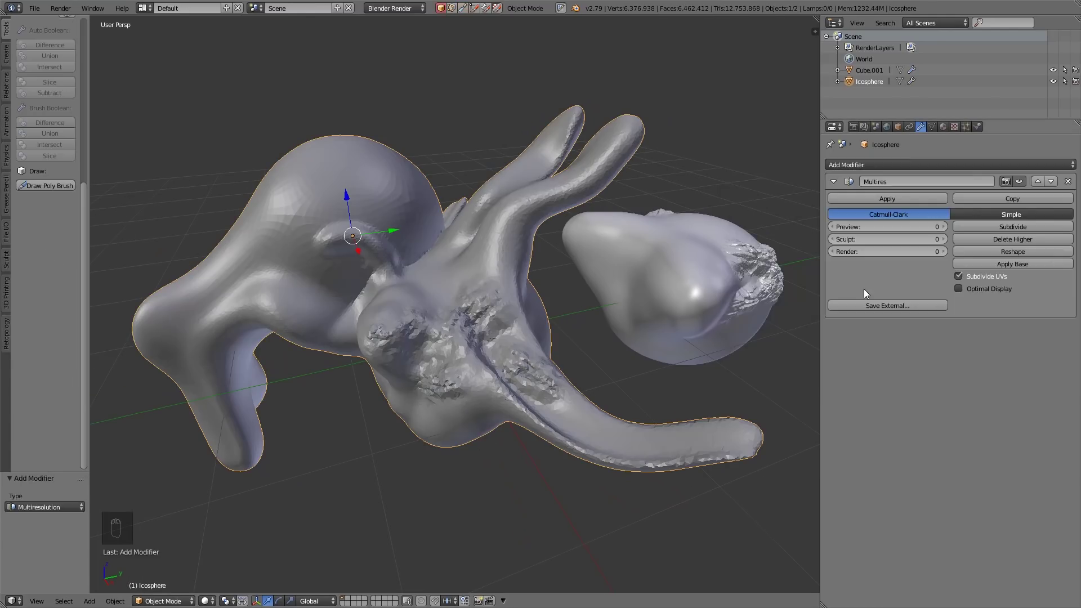
click(1022, 228)
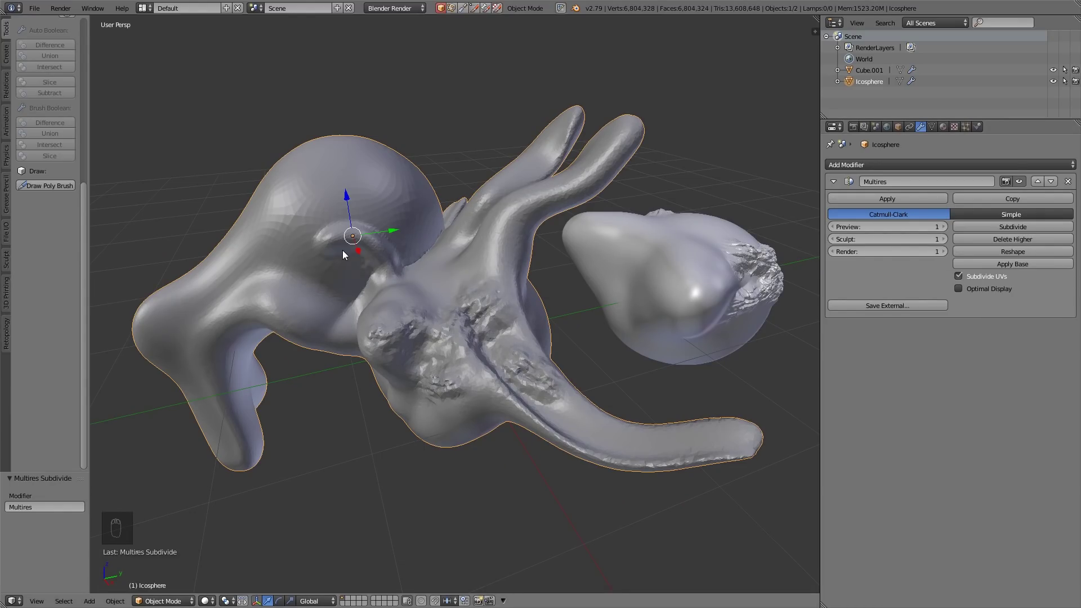
Switch the merged mesh to Sculpt Mode and assign the existing image texture to the SculptDraw brush
click(157, 602)
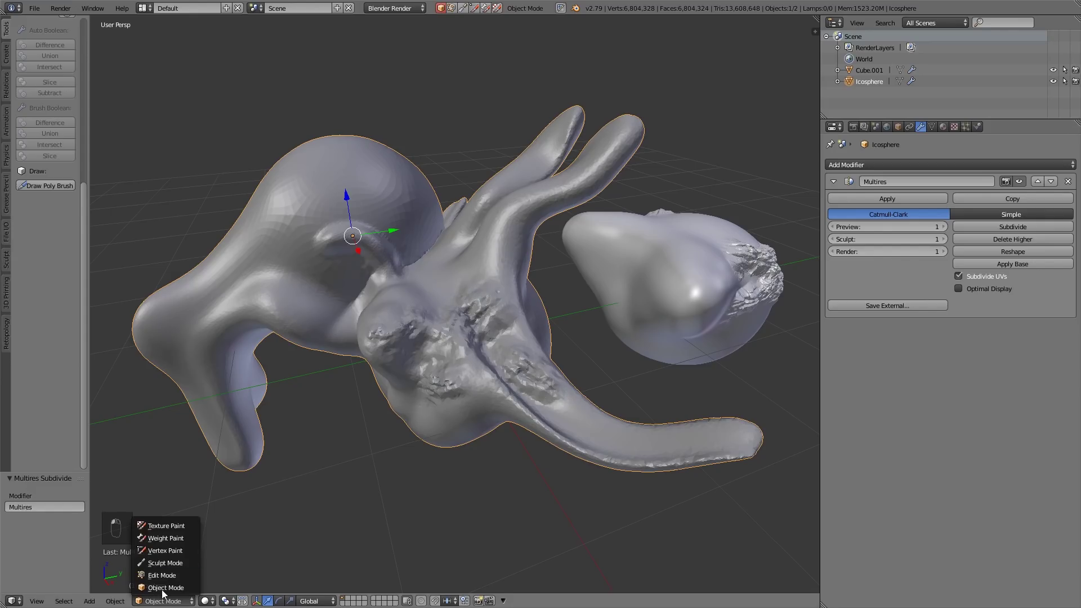
click(162, 548)
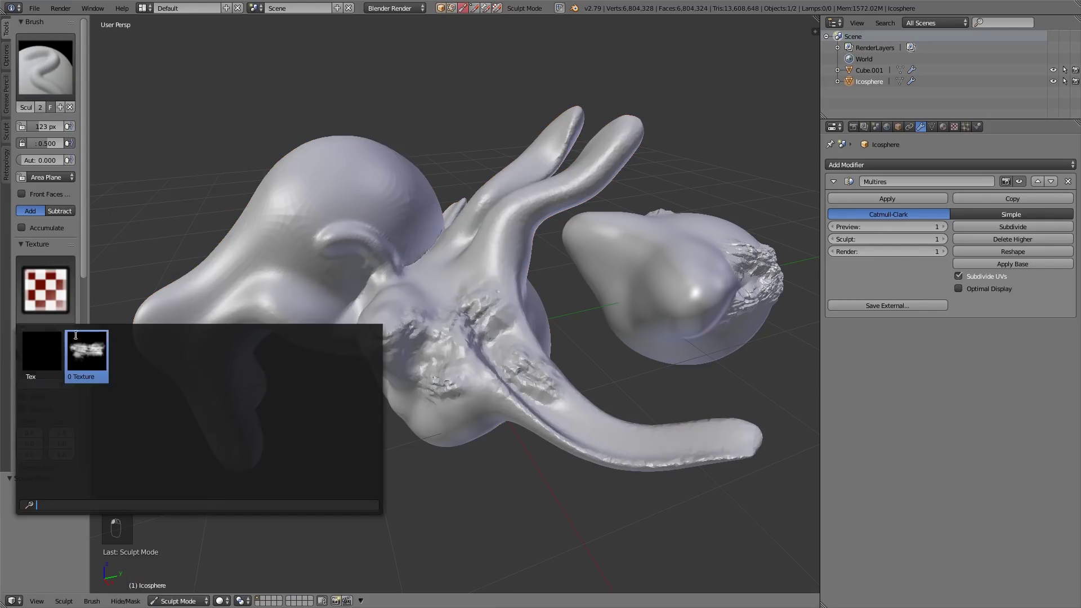
click(86, 350)
scroll(52, 335, down, 5)
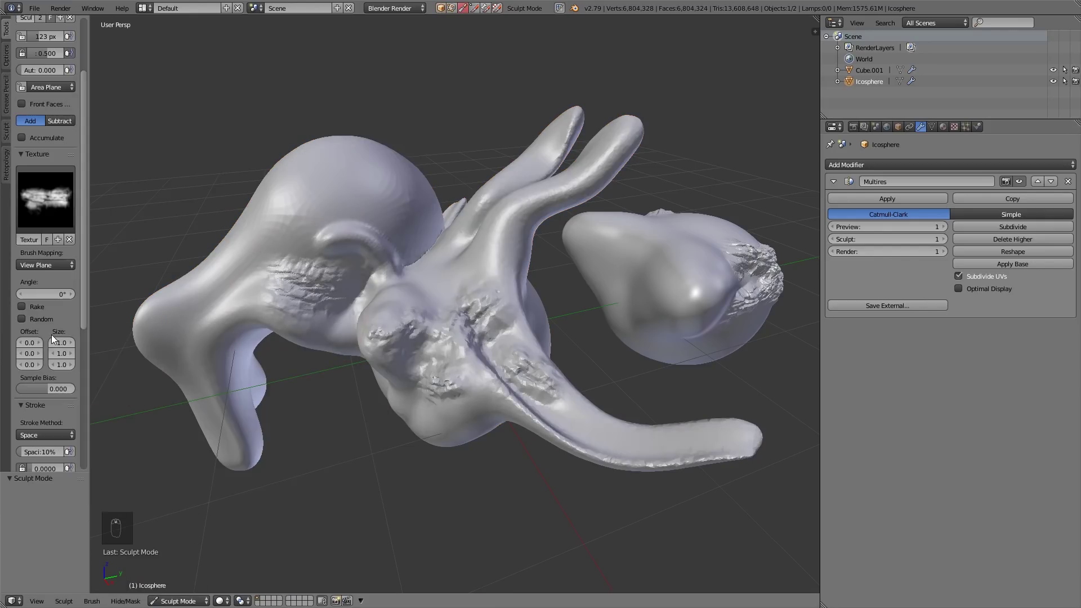
Set the stroke method to Anchored, undo the first textured stroke and stamp the texture beneath the fold on the large sphere
click(39, 431)
click(40, 373)
key(ctrl+z)
mouse_move(296, 279)
mouse_down()
mouse_move(314, 296)
mouse_move(303, 335)
mouse_up()
scroll(303, 336, up, 5)
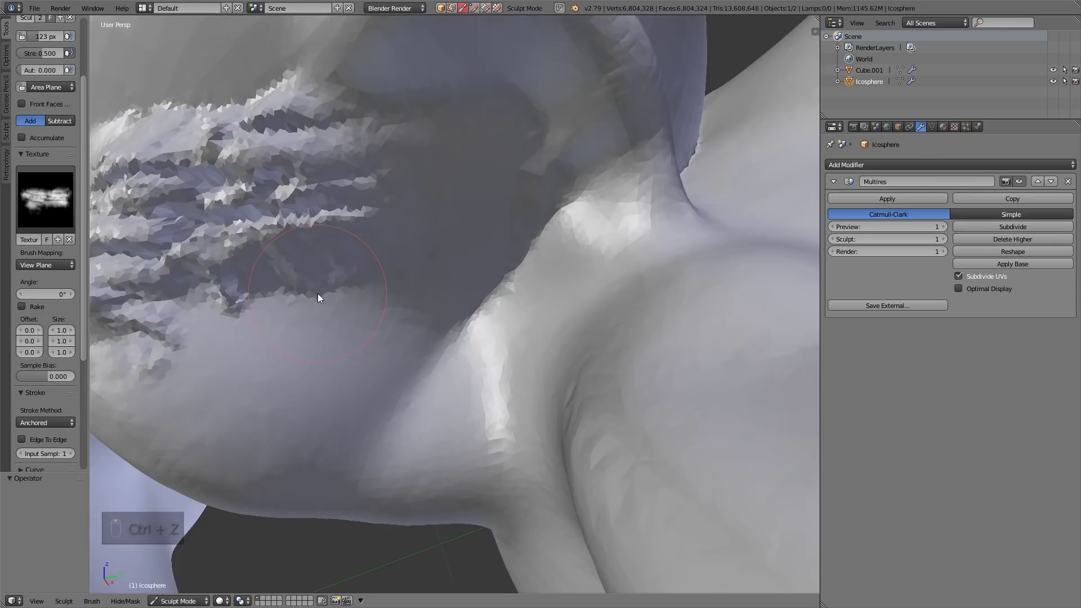
scroll(317, 293, down, 2)
scroll(307, 282, up, 2)
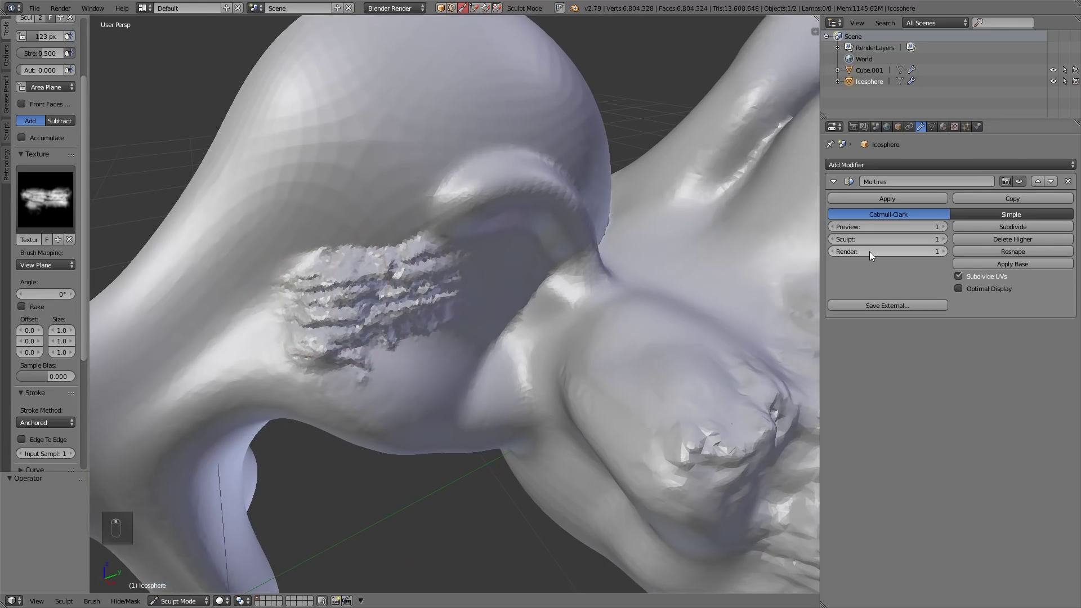
Subdivide the Multires modifier to level 2 and smooth the stamped texture detail
click(1008, 225)
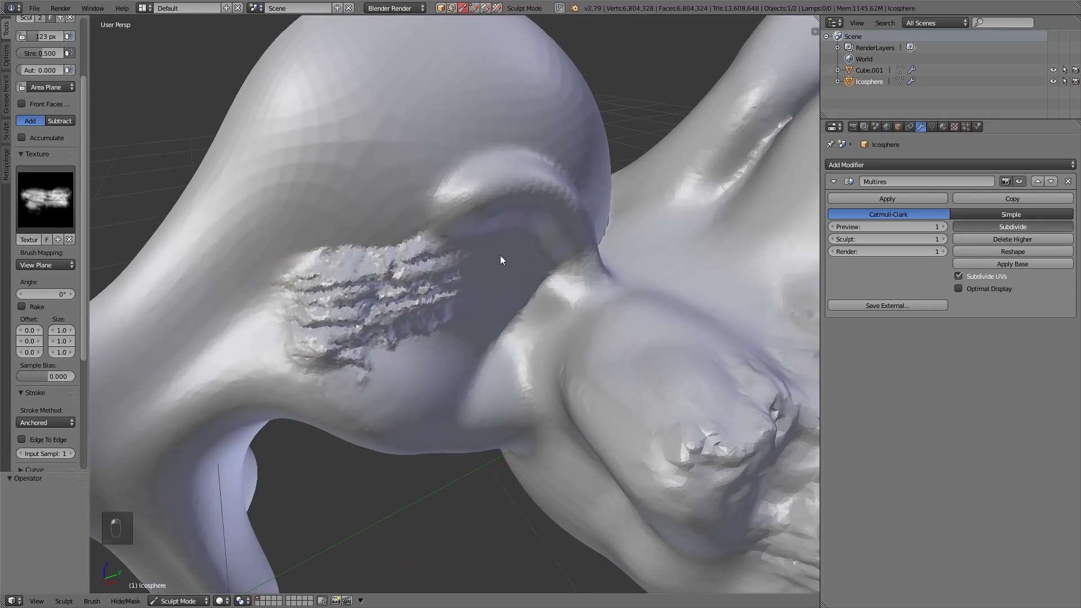
key(s)
drag(388, 265, 432, 287)
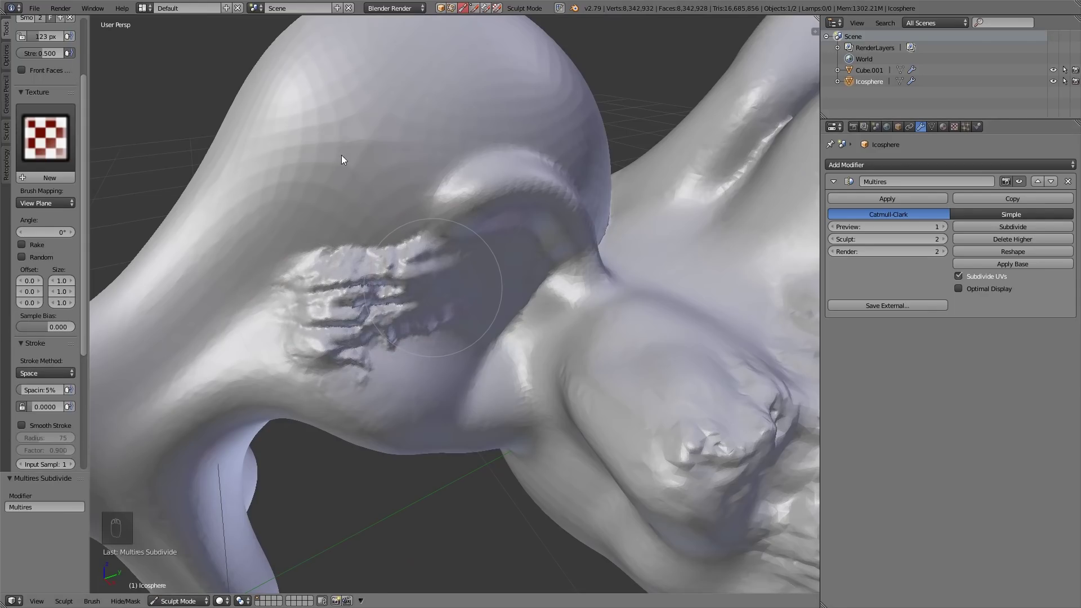
Return to the textured draw brush and stamp another patch of detail above the smoothed one
key(x)
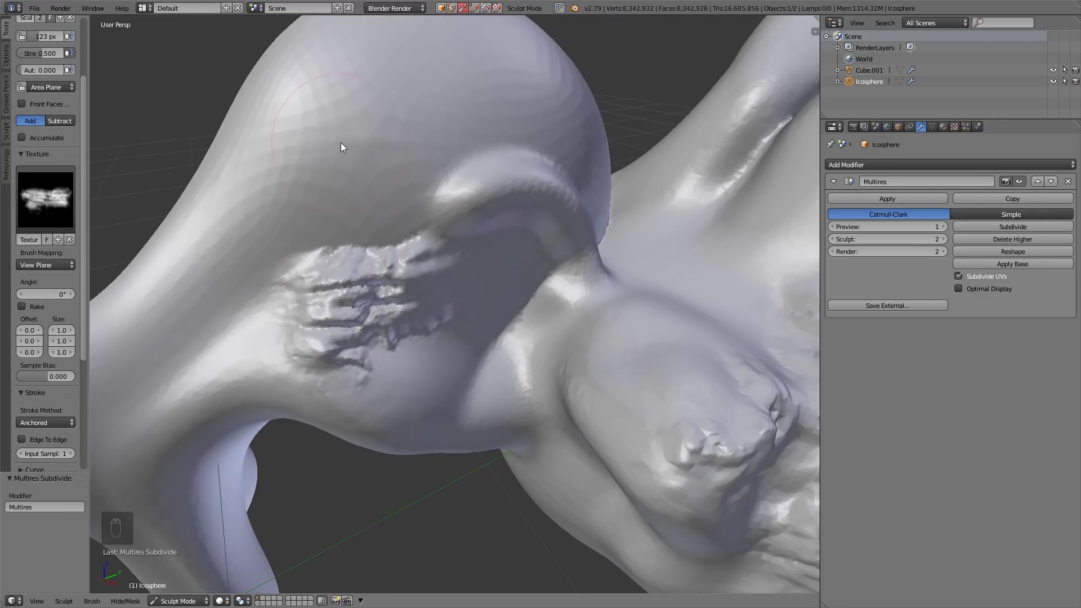
drag(340, 143, 349, 233)
middle_drag(349, 233, 447, 173)
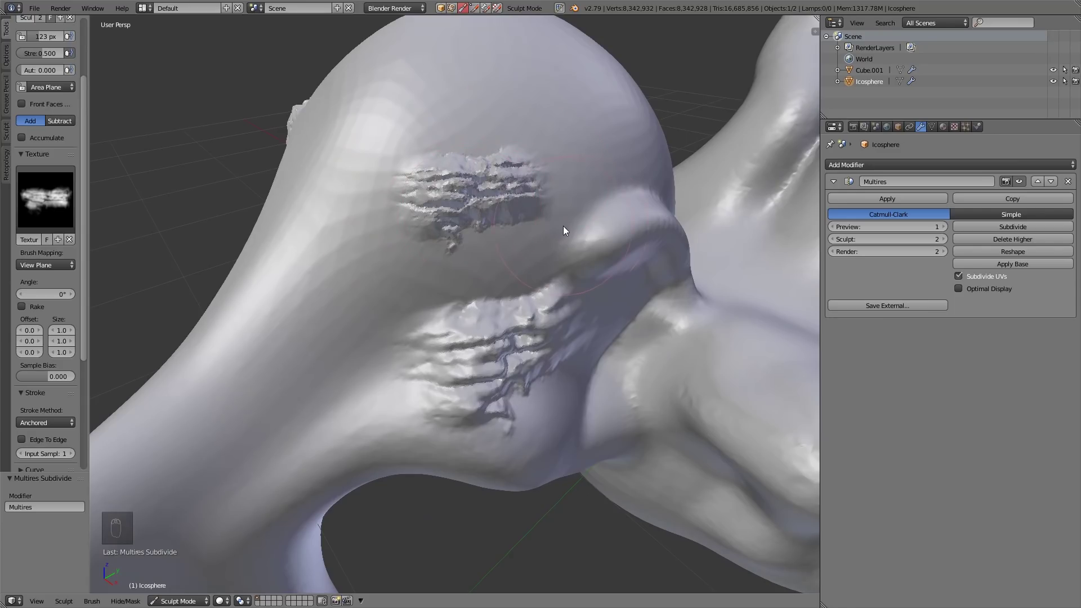
Remove the Multires modifier from the merged mesh
click(1068, 182)
scroll(476, 218, down, 8)
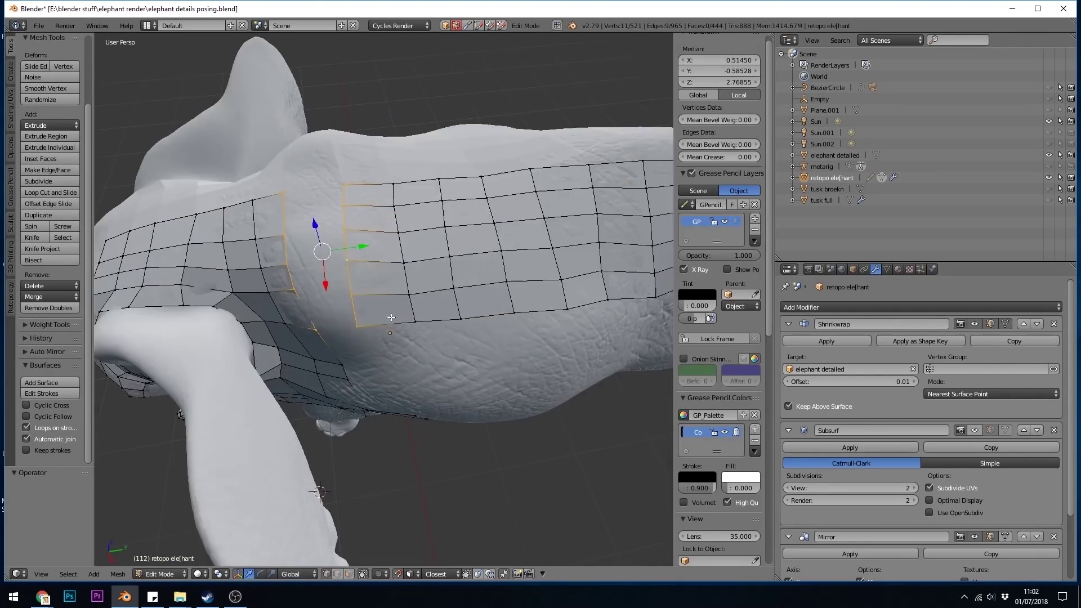
Examine the elephant's retopology mesh over the detailed sculpt
middle_drag(391, 318, 401, 221)
scroll(400, 222, down, 6)
key(a)
click(11, 187)
scroll(366, 261, up, 3)
mouse_move(366, 261)
middle_down()
mouse_move(237, 157)
mouse_move(360, 237)
middle_up()
click(11, 46)
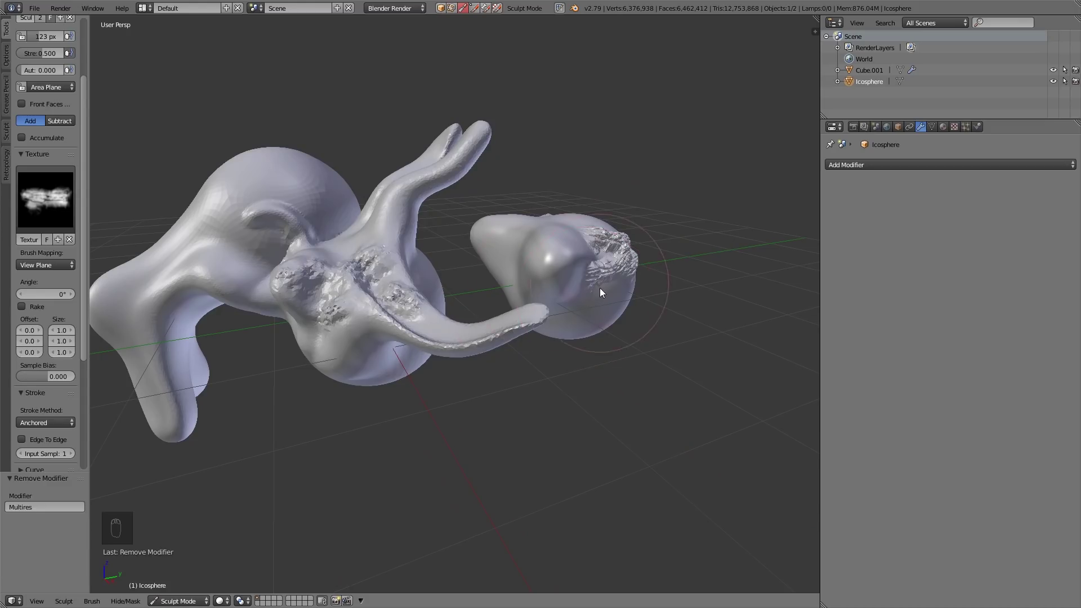
Compare the merged mesh with the separate sculpted sphere from several angles, and examine the finished goblin bust
middle_drag(600, 288, 585, 314)
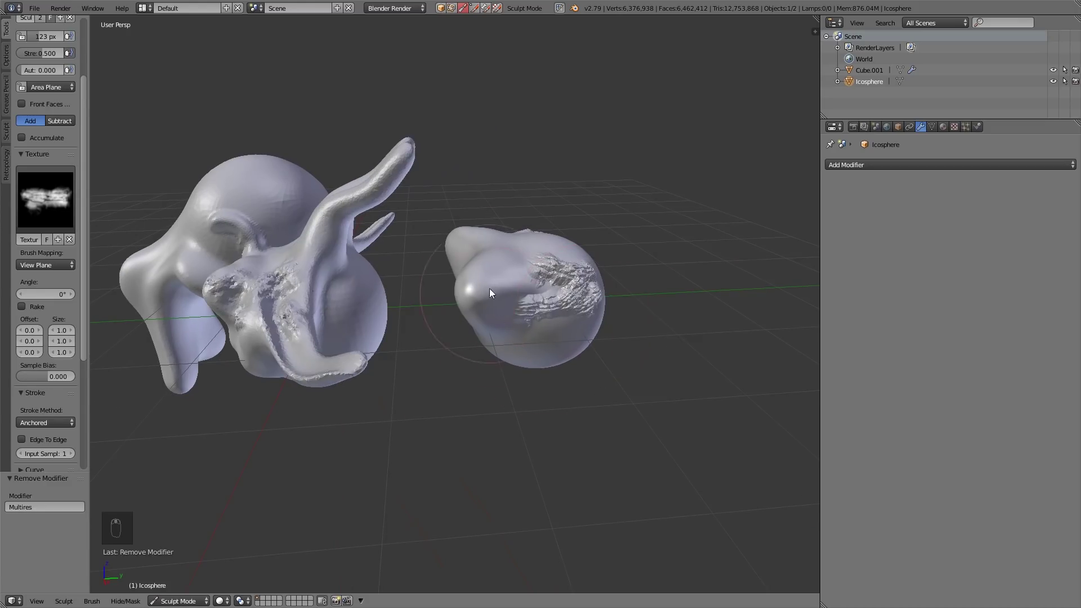
scroll(585, 305, up, 5)
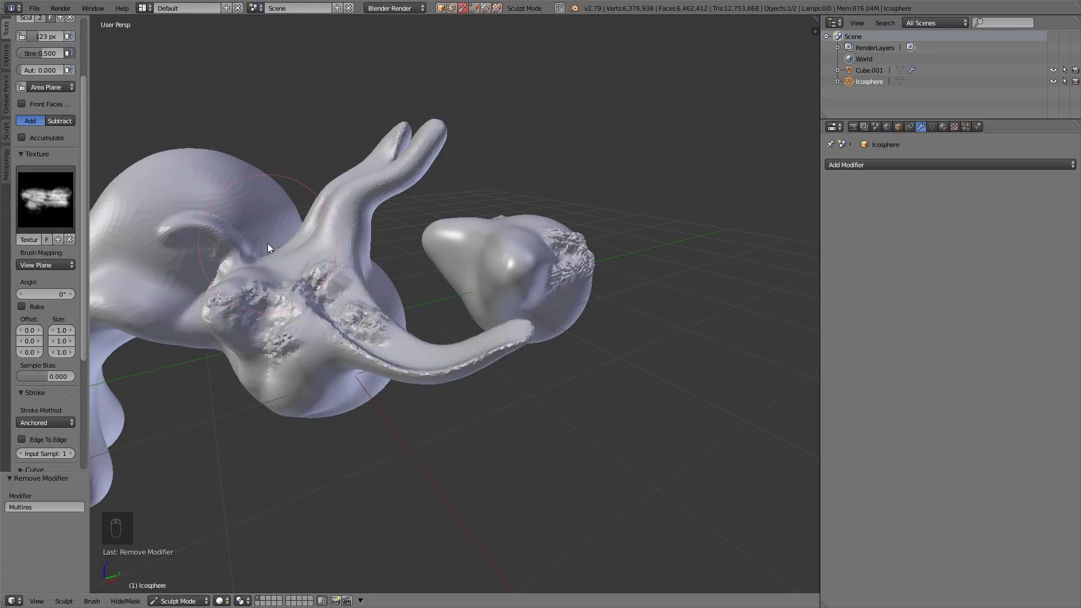
mouse_move(247, 273)
middle_down()
mouse_move(488, 302)
mouse_move(435, 336)
middle_up()
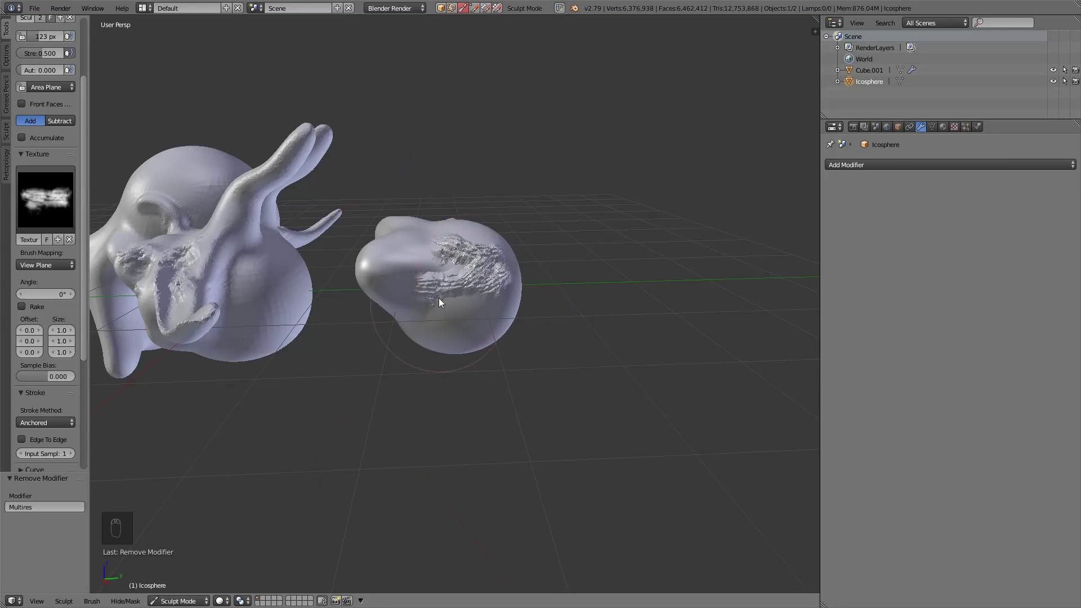
scroll(488, 280, up, 6)
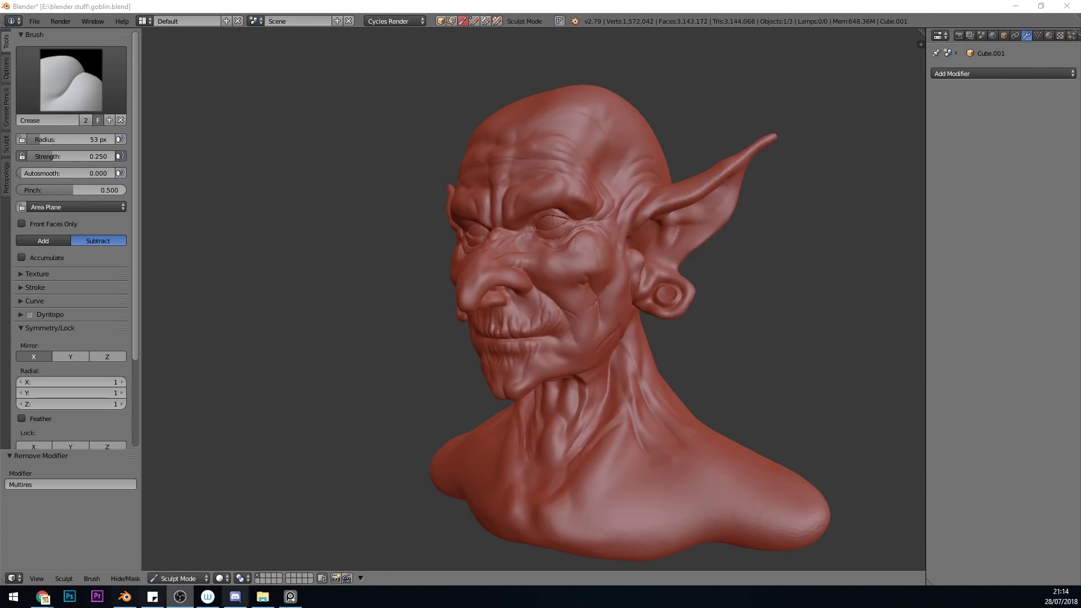
middle_drag(519, 345, 651, 350)
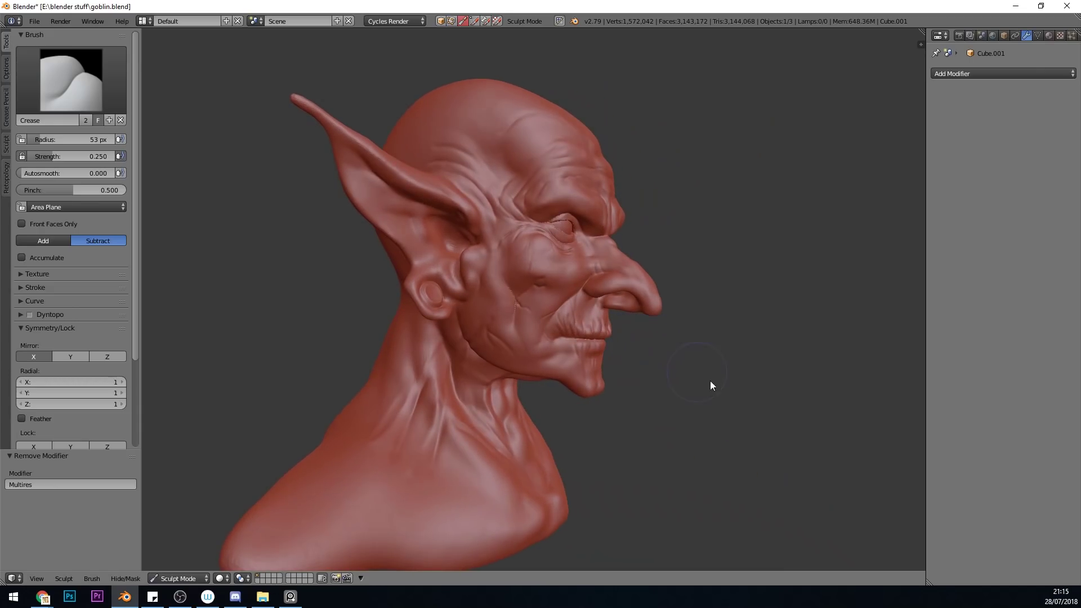